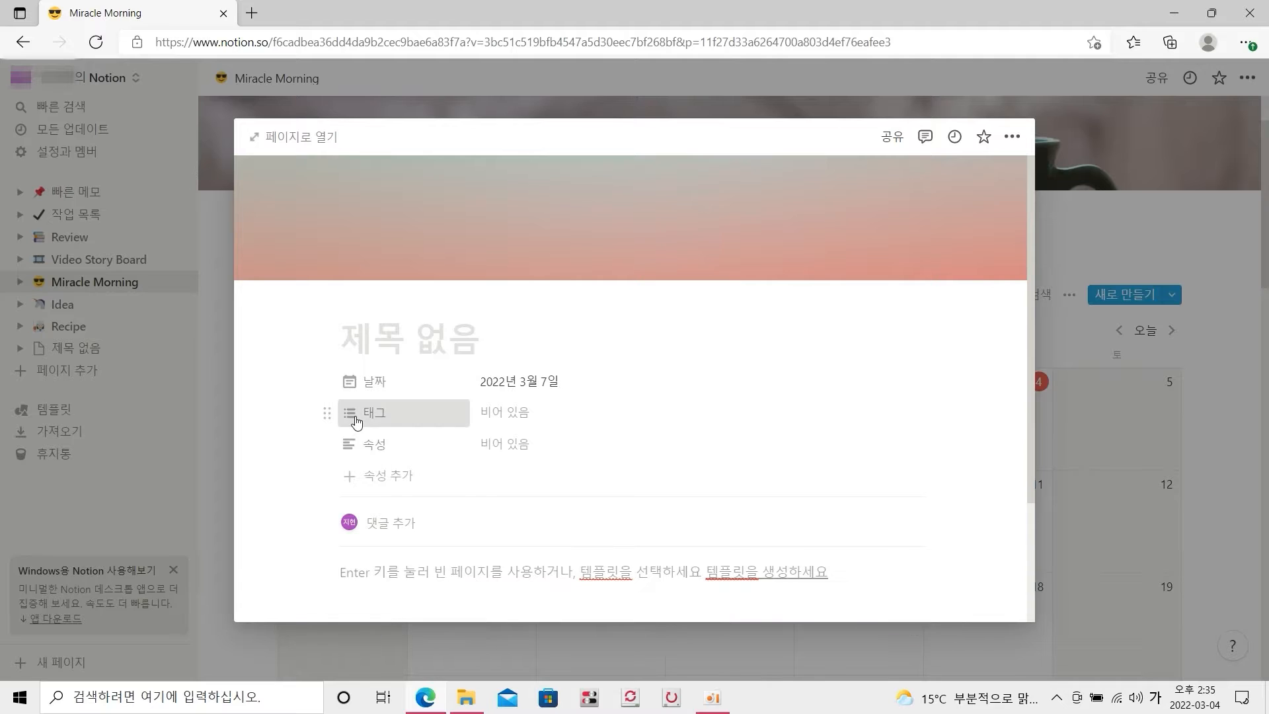
Step: Rename the 태그 property of the 6시 기상 page to 위치 and delete the 속성 property
mouse_move(463, 506)
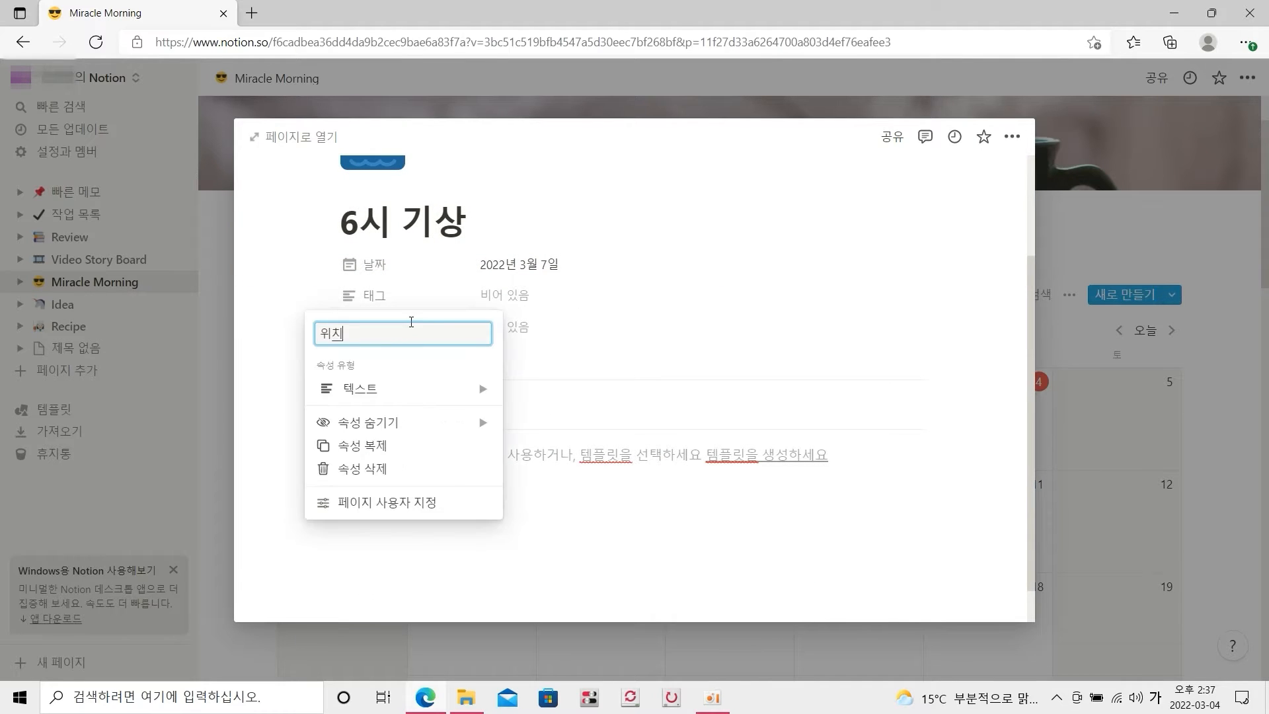
click(581, 351)
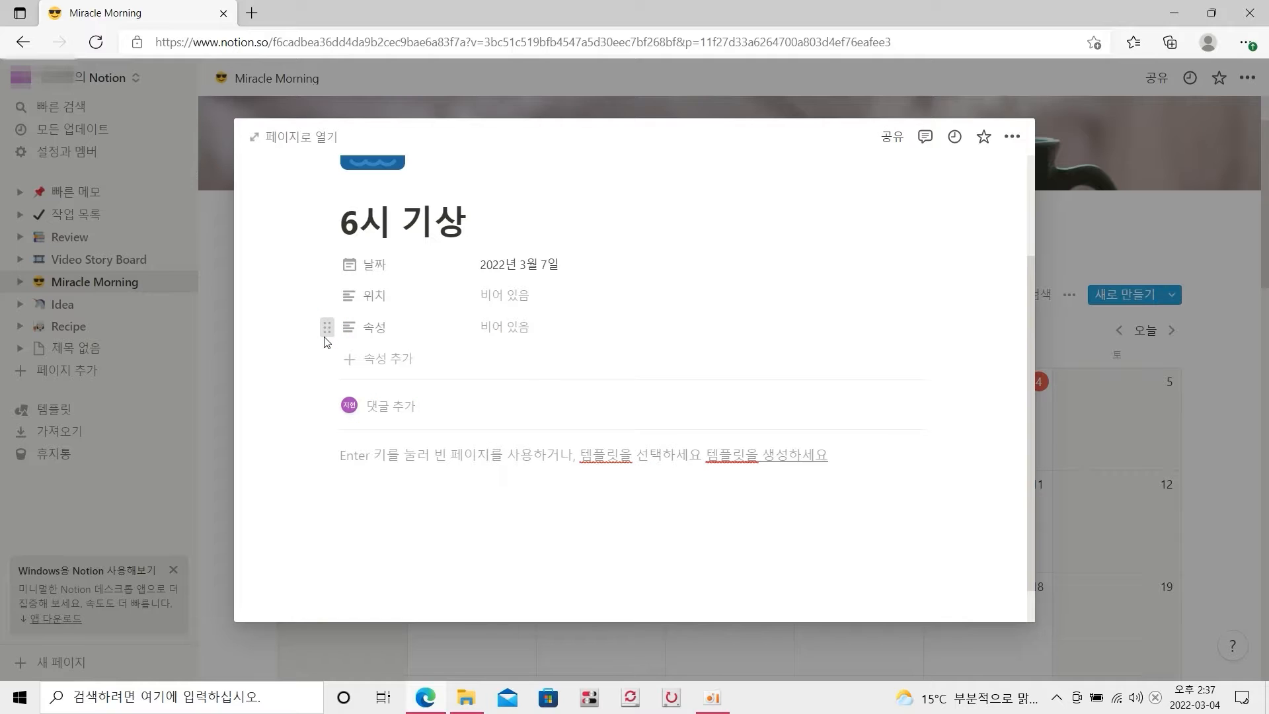
click(325, 335)
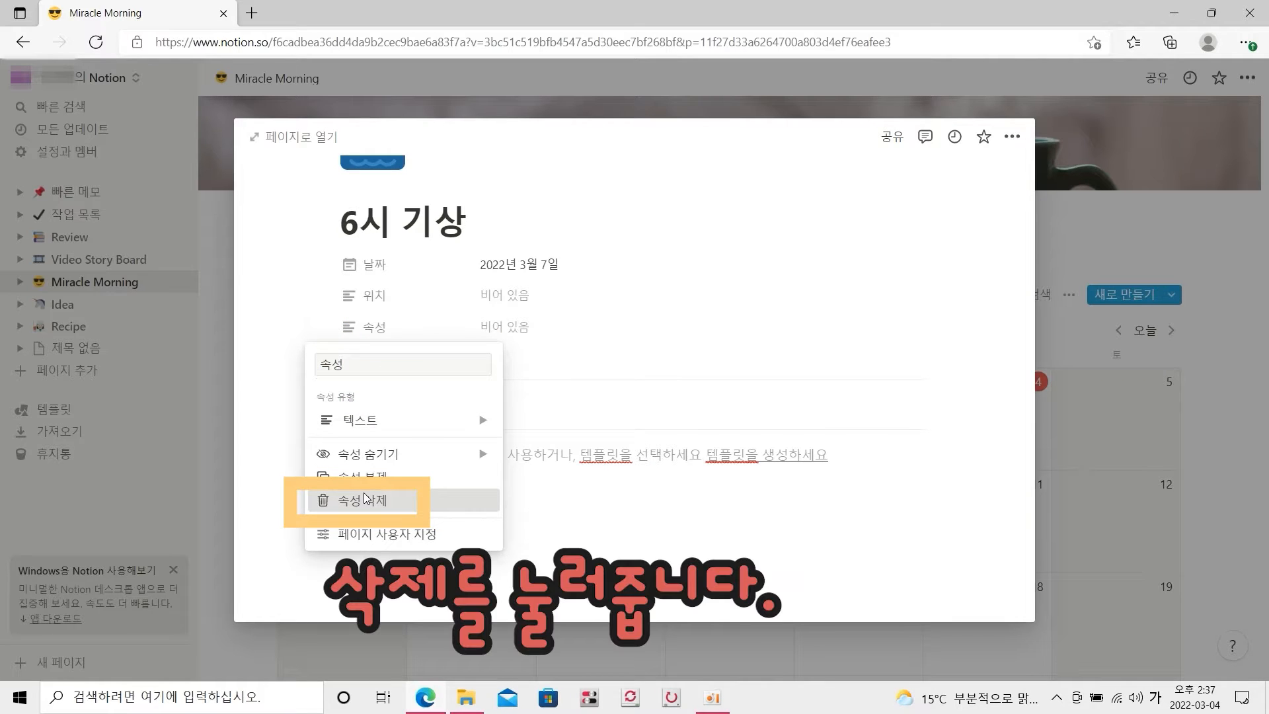
click(365, 500)
click(611, 383)
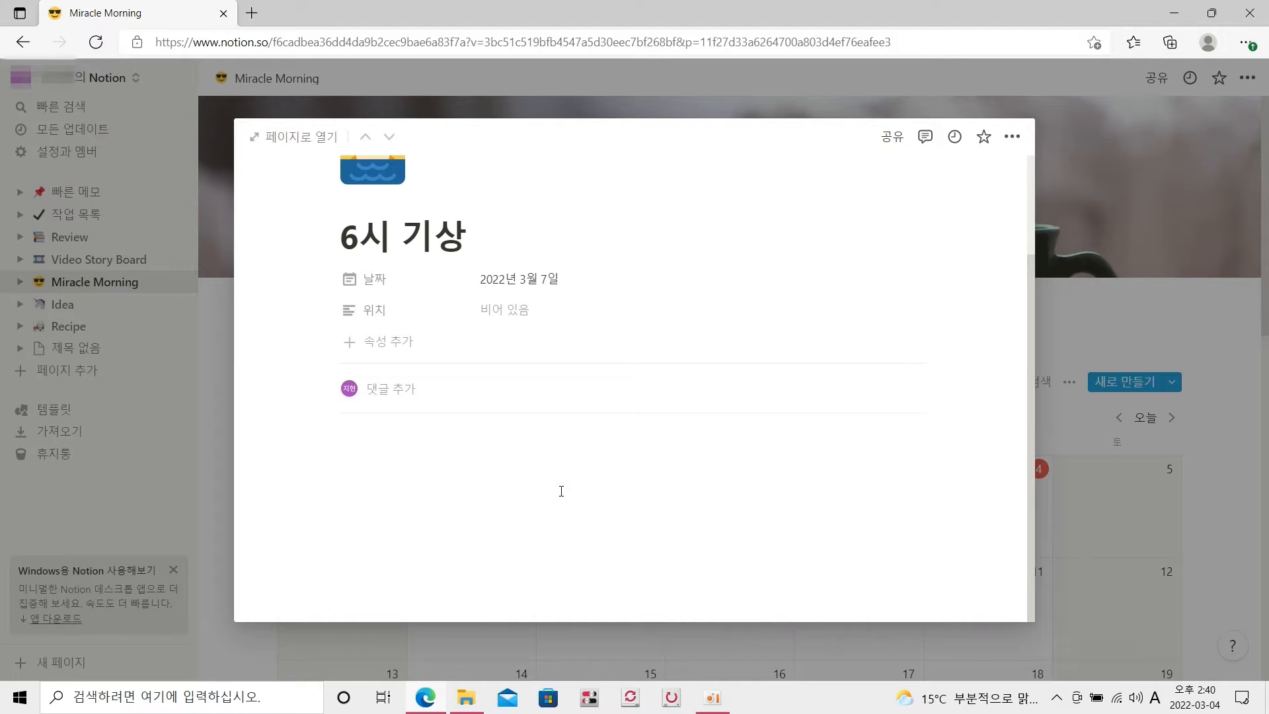
Step: Insert an empty image (이미지) block in the body of the 6시 기상 page
click(308, 438)
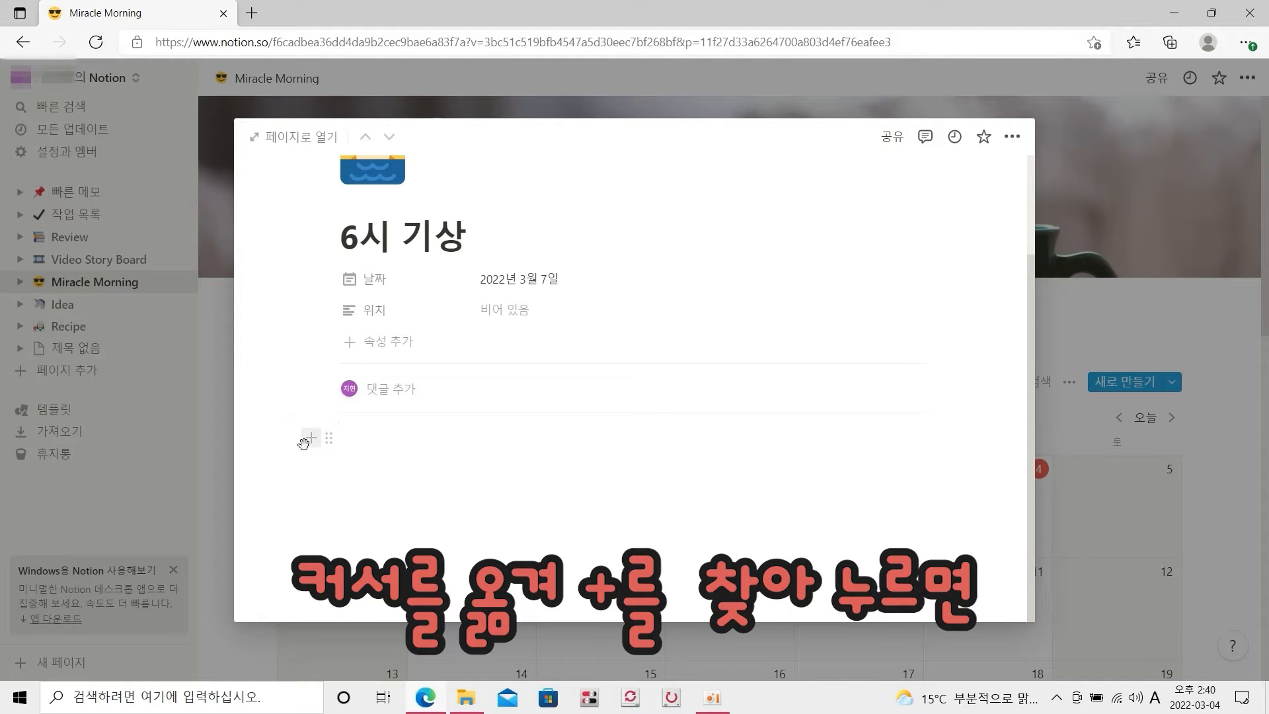
click(310, 439)
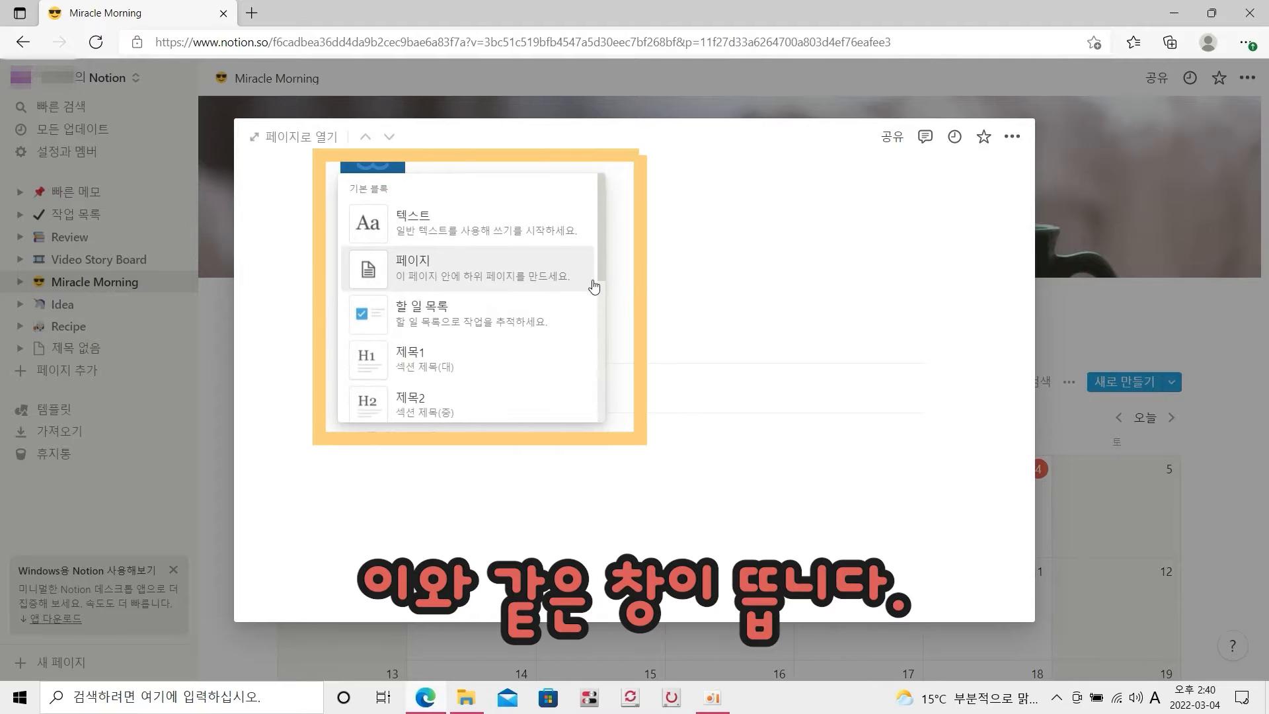
scroll(598, 297, down, 3)
scroll(599, 320, down, 10)
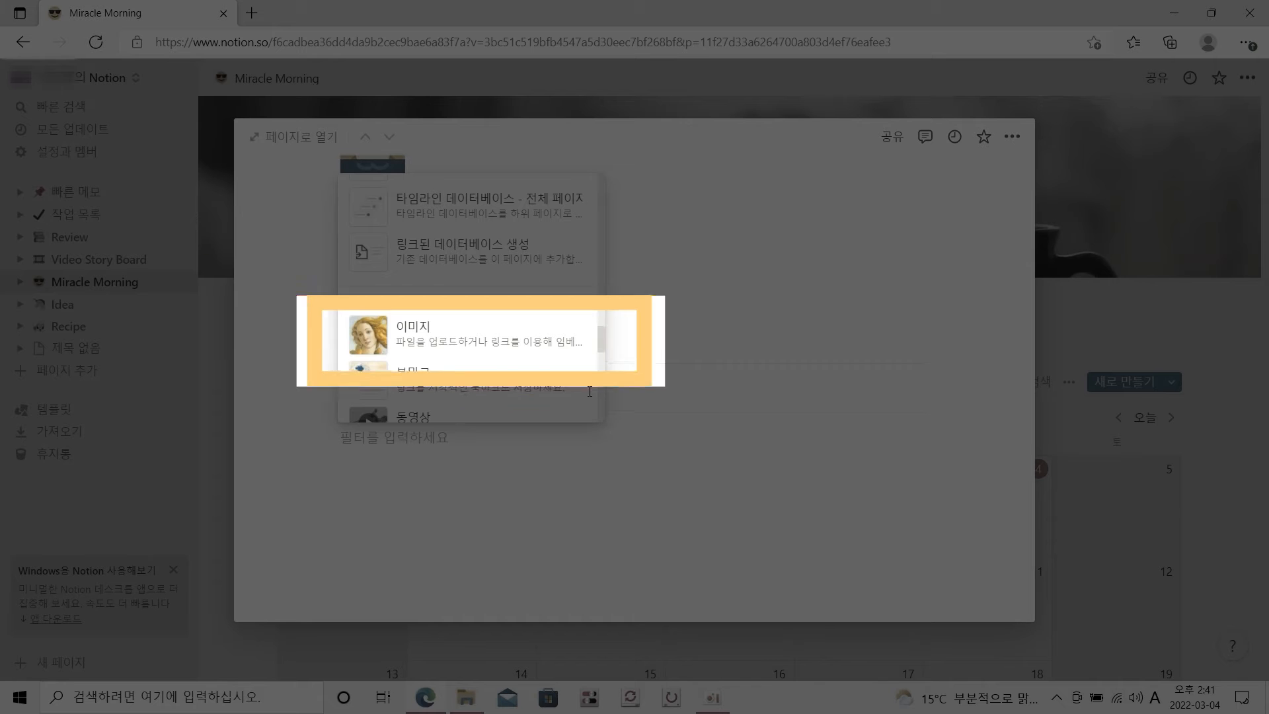
click(490, 333)
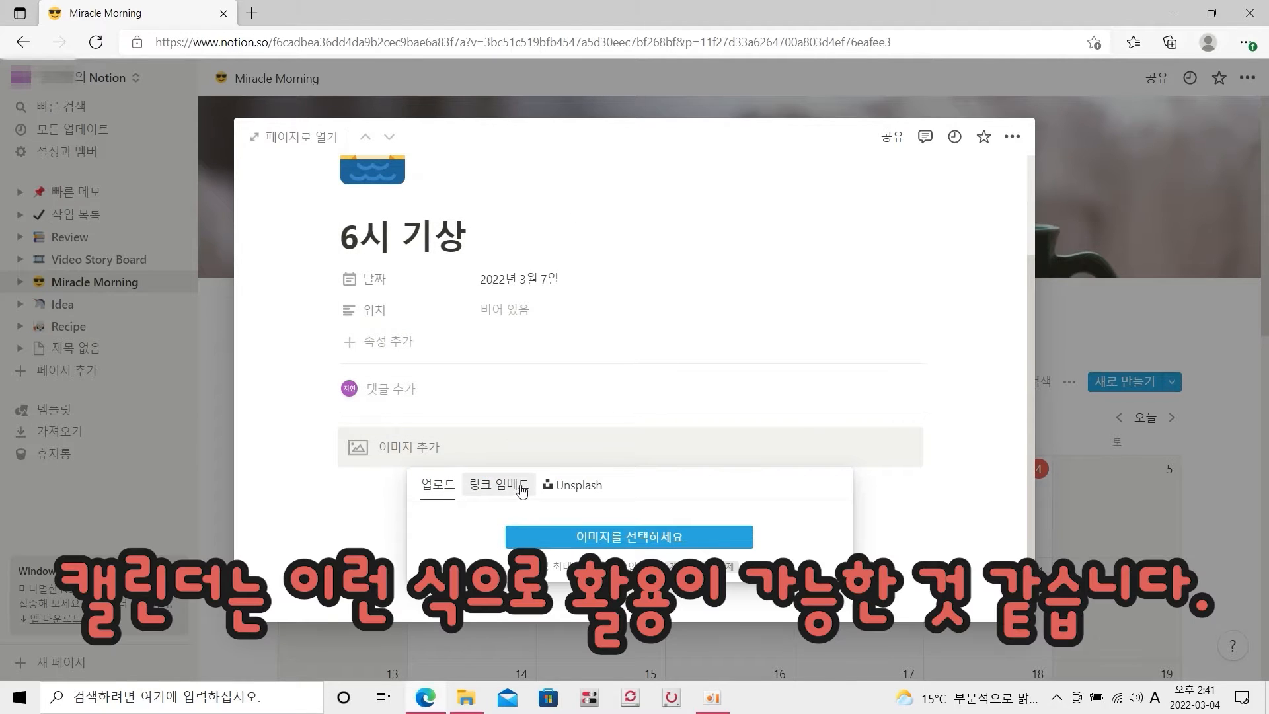
click(357, 531)
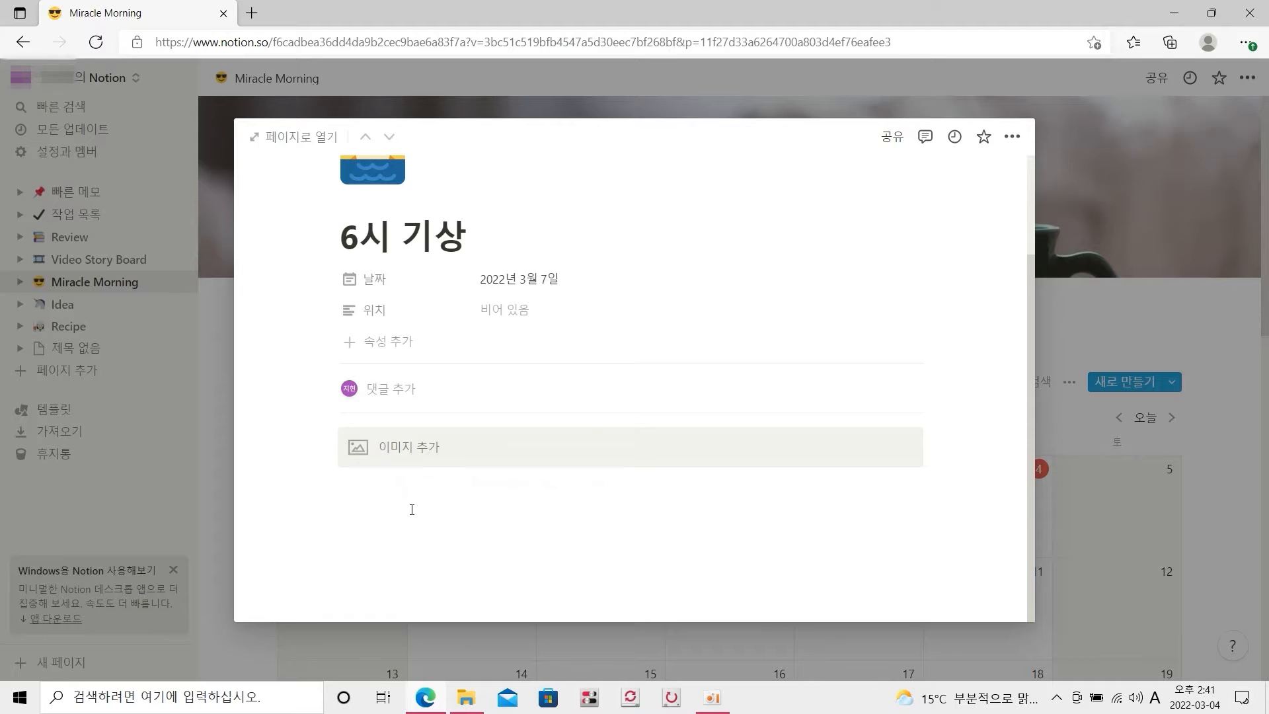
key(Escape)
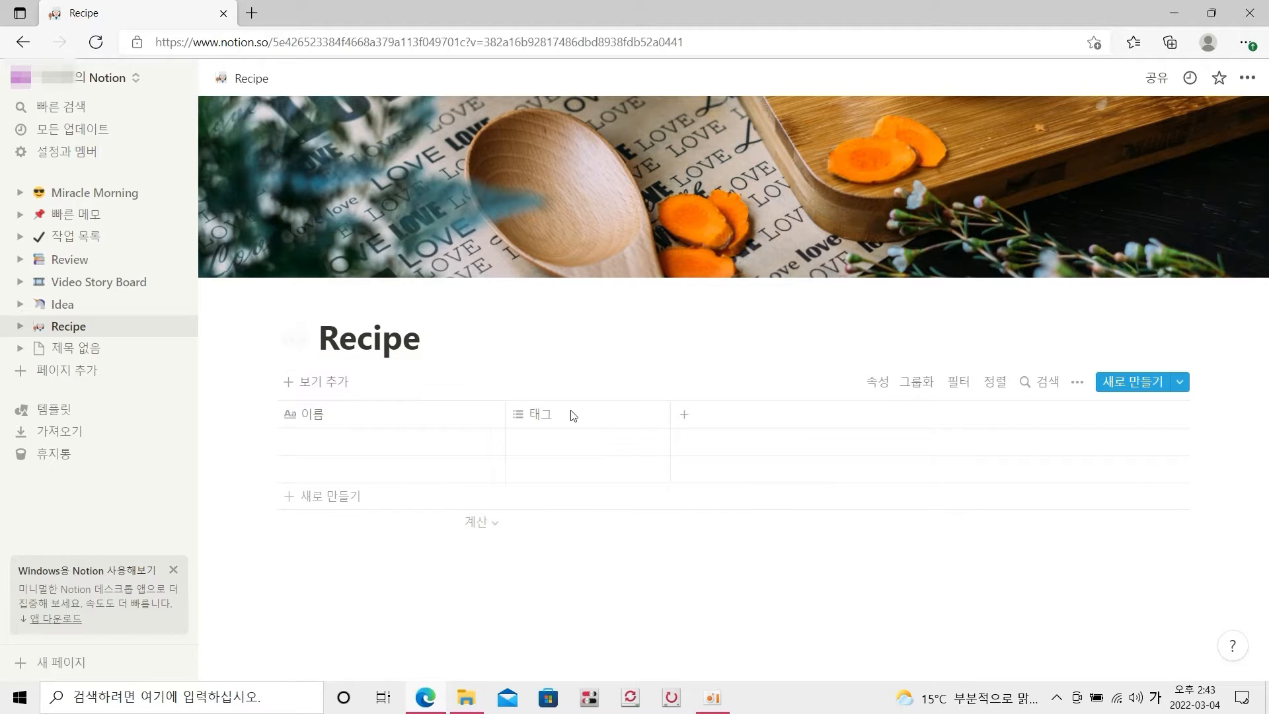
Step: Add a gallery (갤러리) view to the Recipe database
click(339, 389)
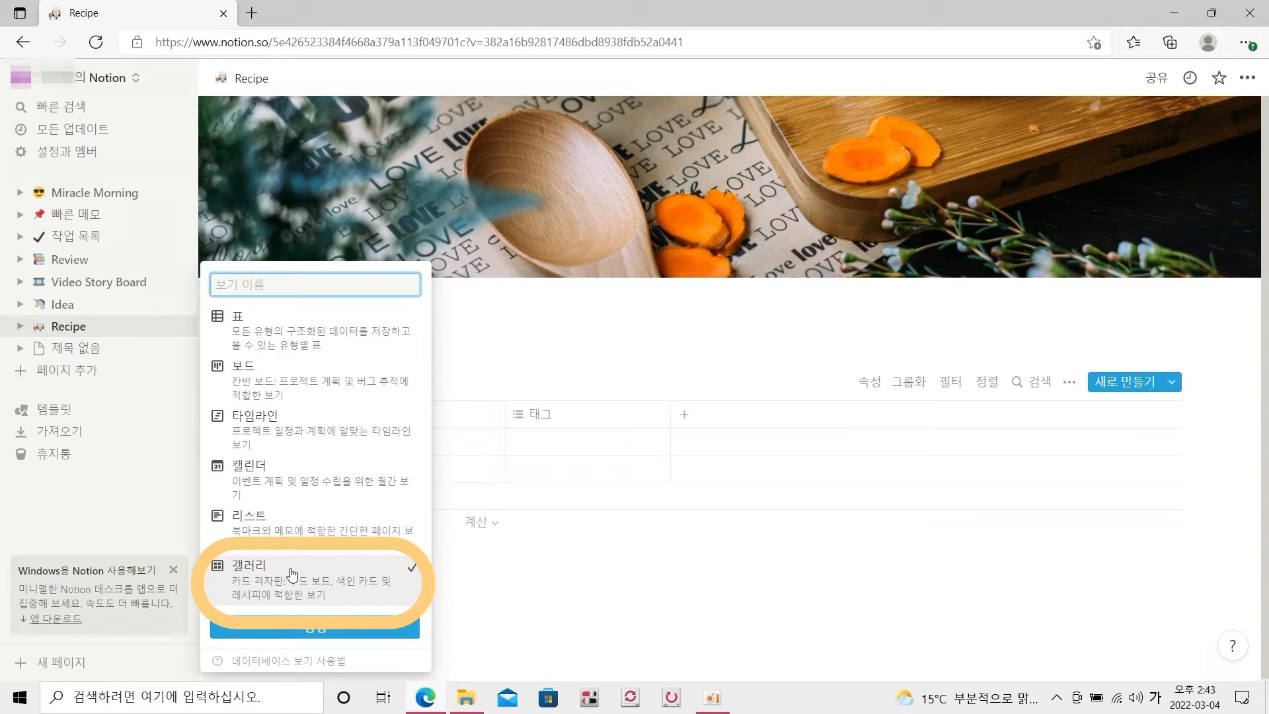
click(293, 569)
click(295, 634)
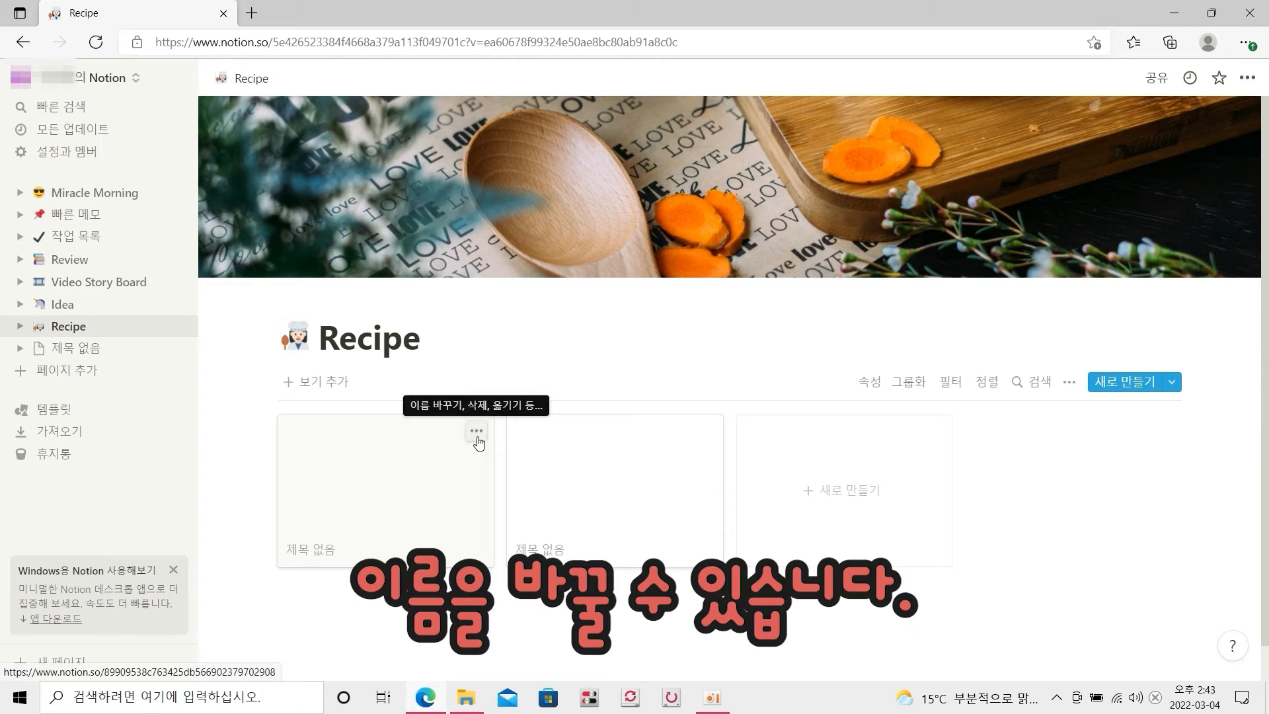
Step: Rename the first untitled gallery card to ~~요리 이름~~
click(476, 436)
click(547, 328)
text(~~요리 이름~~)
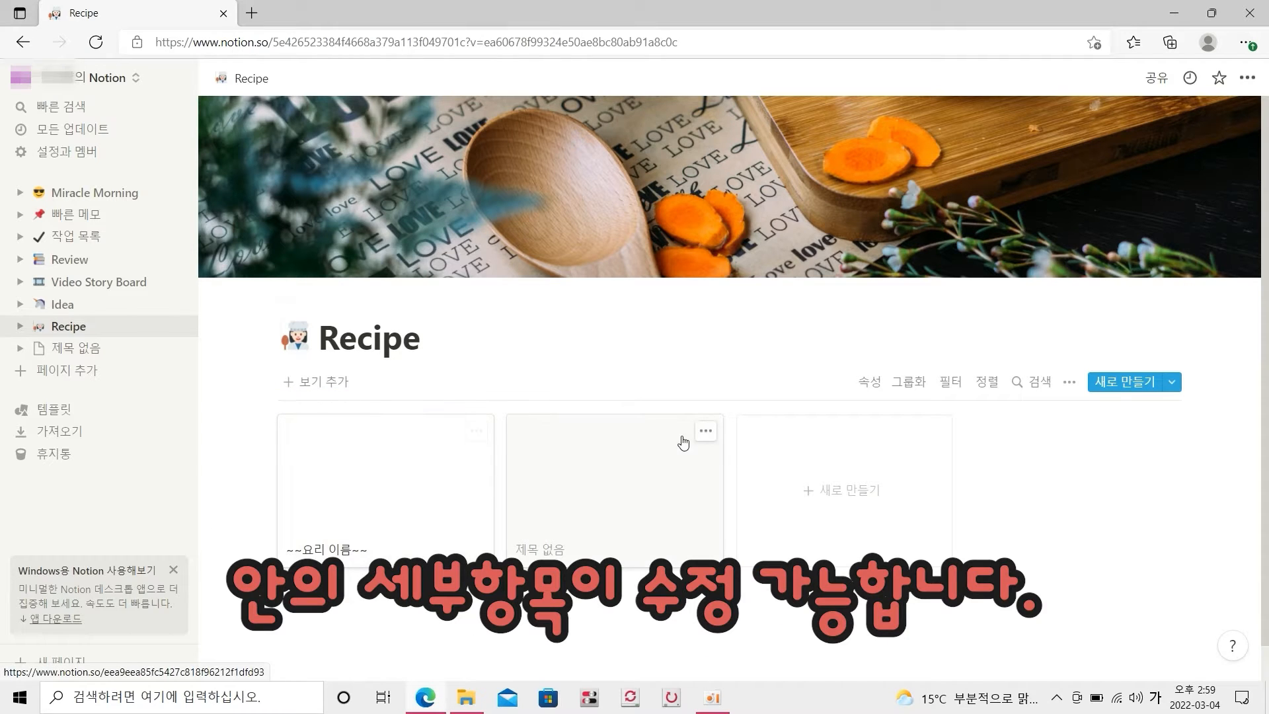
Step: Open the ~~요리 이름~~ card and give it a new tag named 요리이름
click(384, 522)
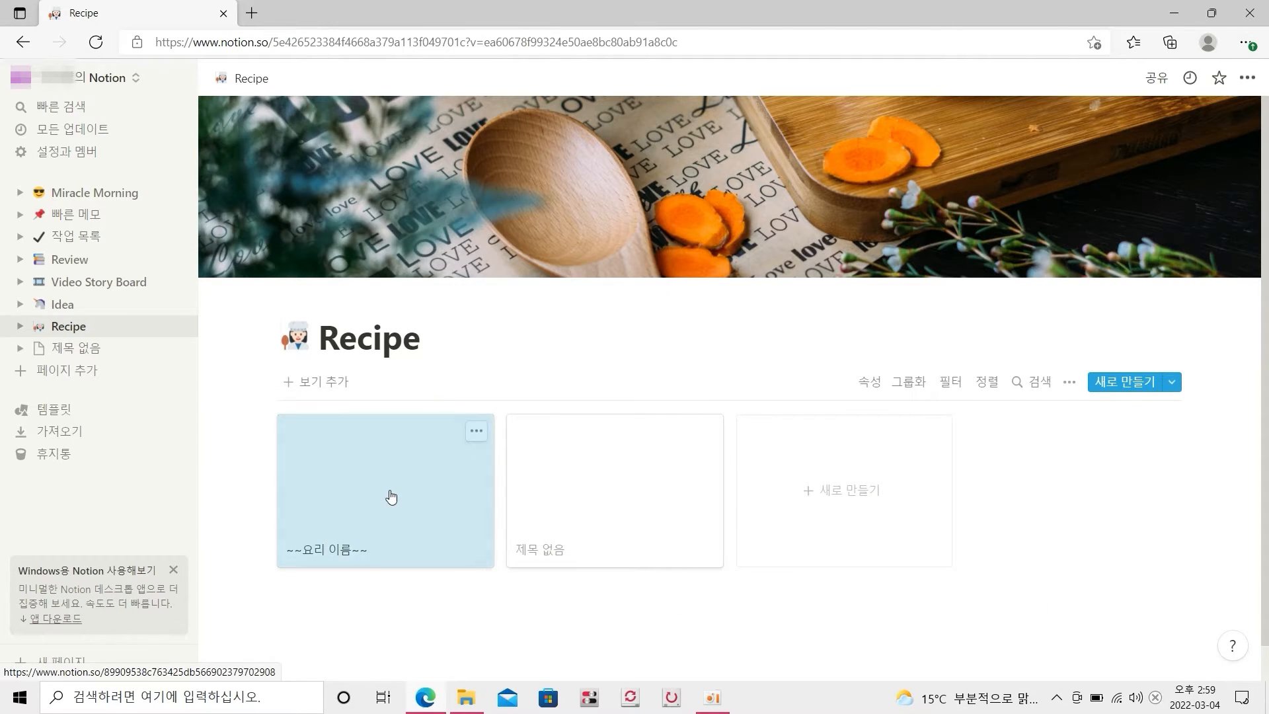
click(391, 496)
click(485, 272)
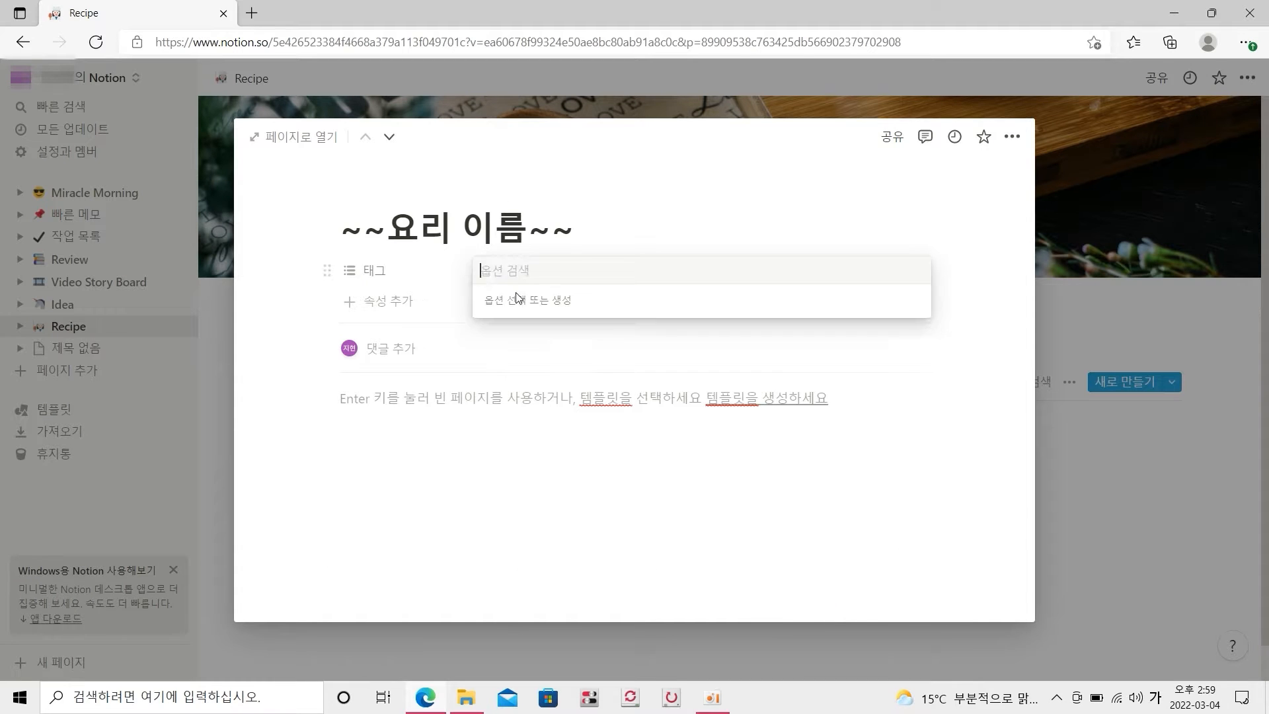
text(요리이름)
click(572, 324)
Step: Insert a level 1 toggle heading (제목 토글1) in the page body reading "이거 아니면 1.2.3 이걸로 해야겠다"
click(310, 397)
scroll(462, 529, down, 2)
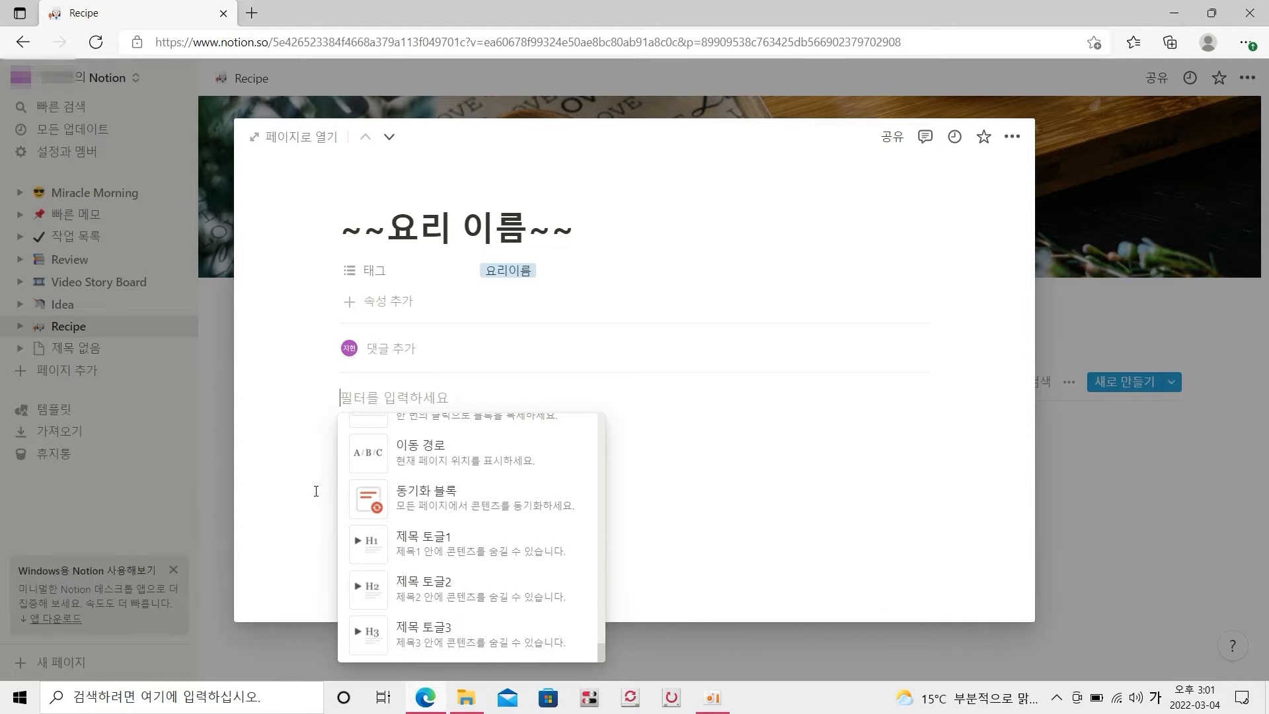
click(488, 561)
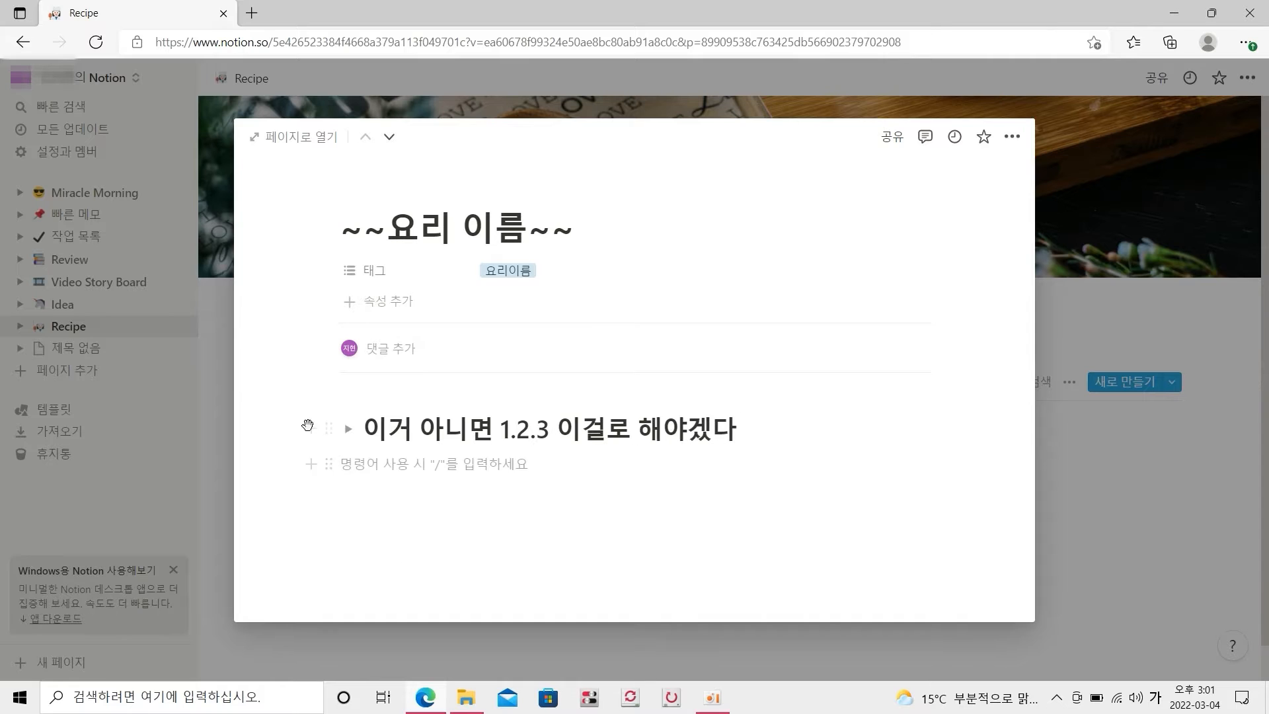
Step: Add the text line "여기에 상세 설명" below the toggle heading
click(749, 474)
text(ㅇㅇㅇㅇㅇ)
key(Return)
key(BackSpace)
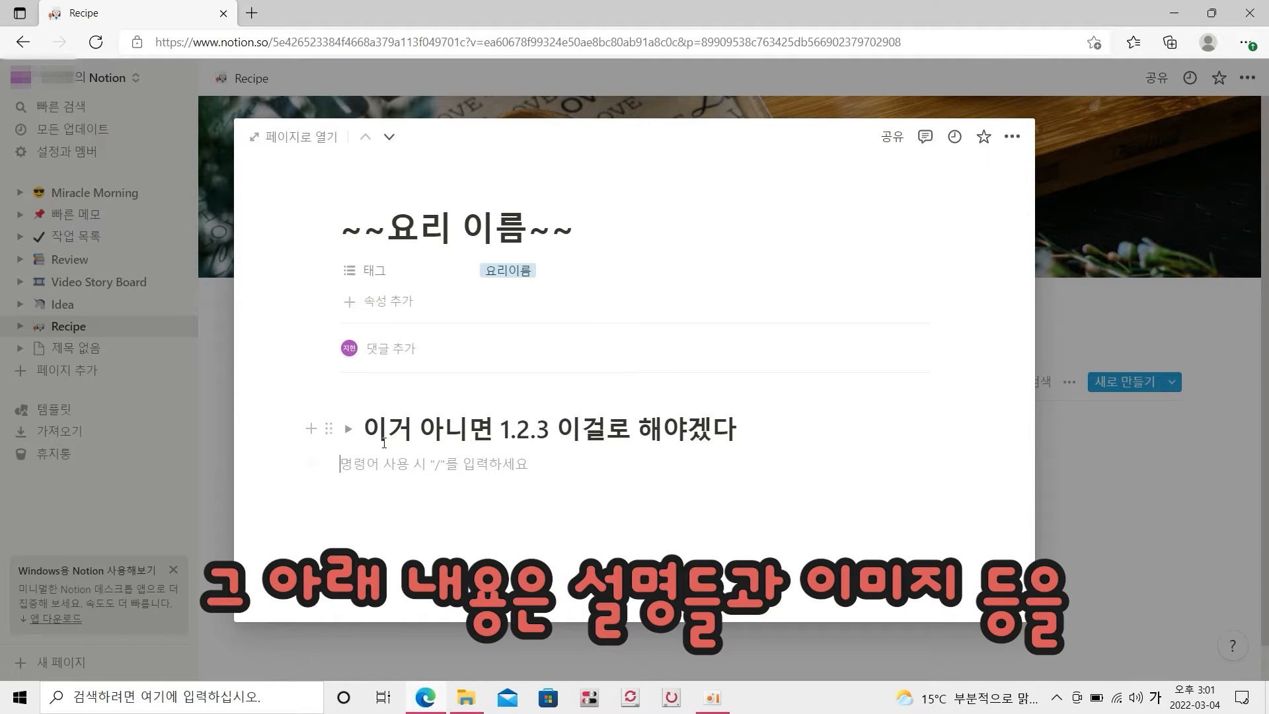
text(여기에 상세 설명)
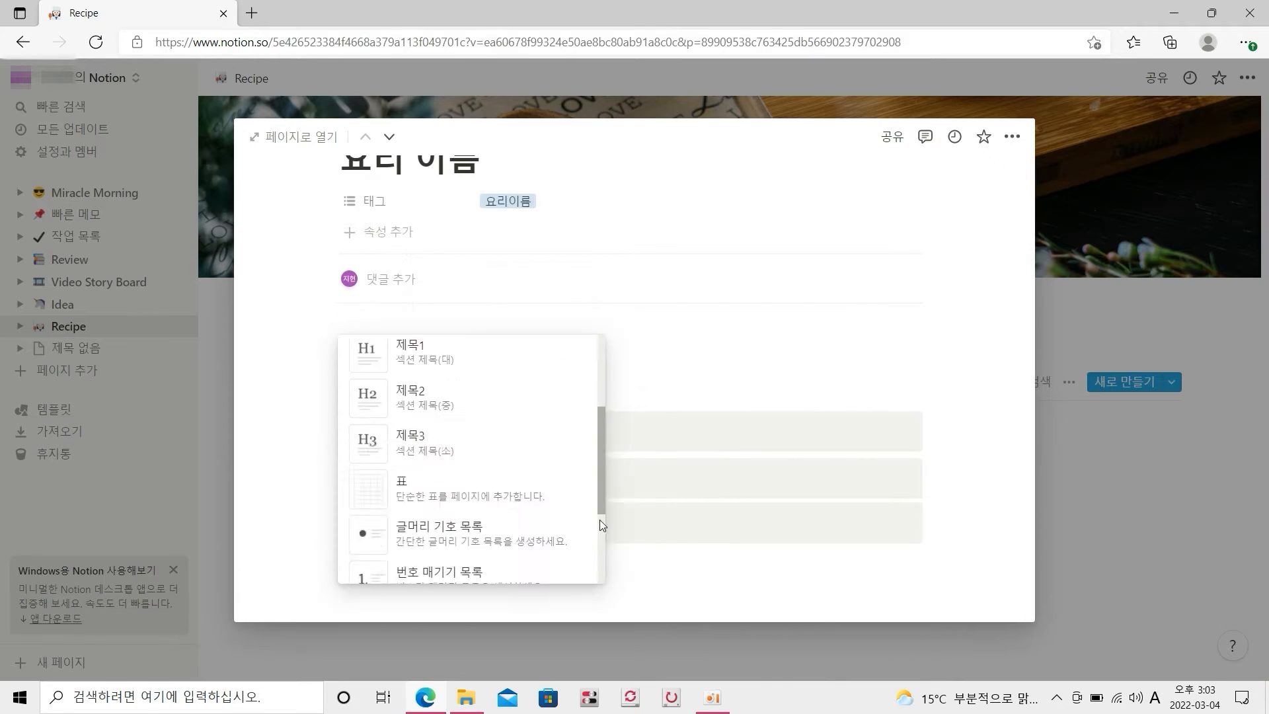
drag(601, 523, 600, 545)
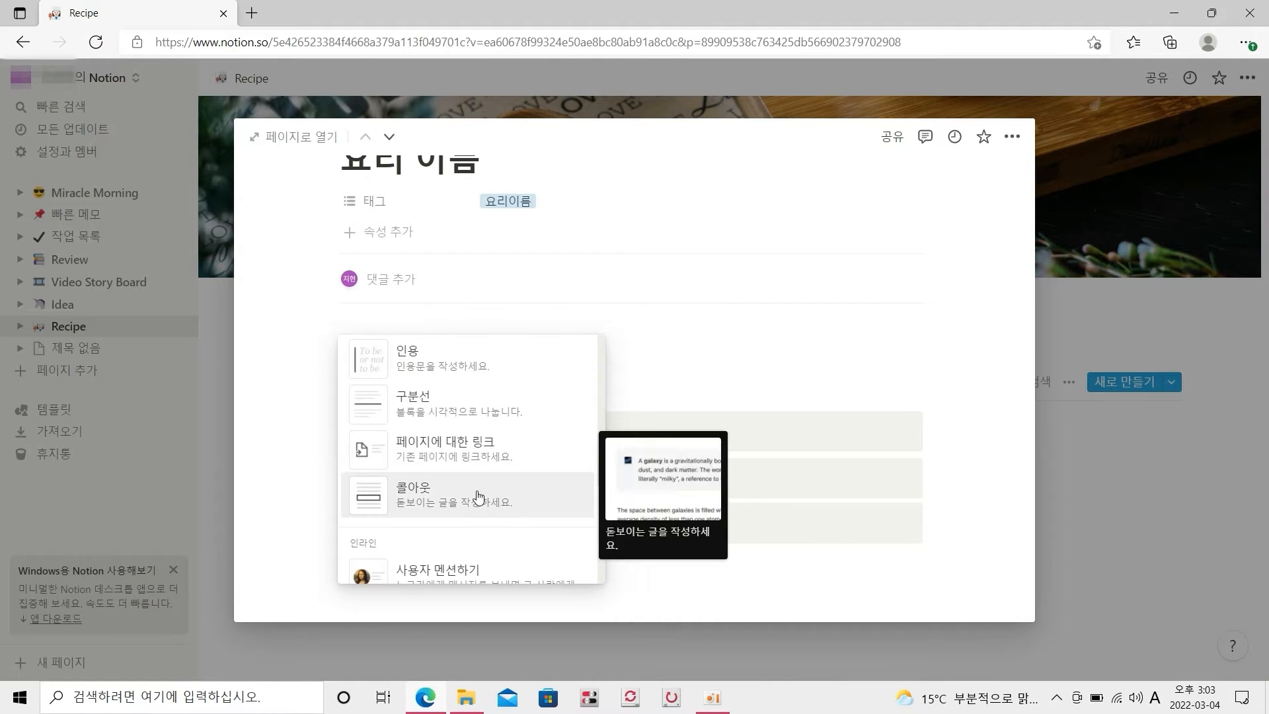
click(989, 352)
click(225, 300)
Step: Open the 요리 이름 card and append "_커버는 완성음식" to its title
click(417, 475)
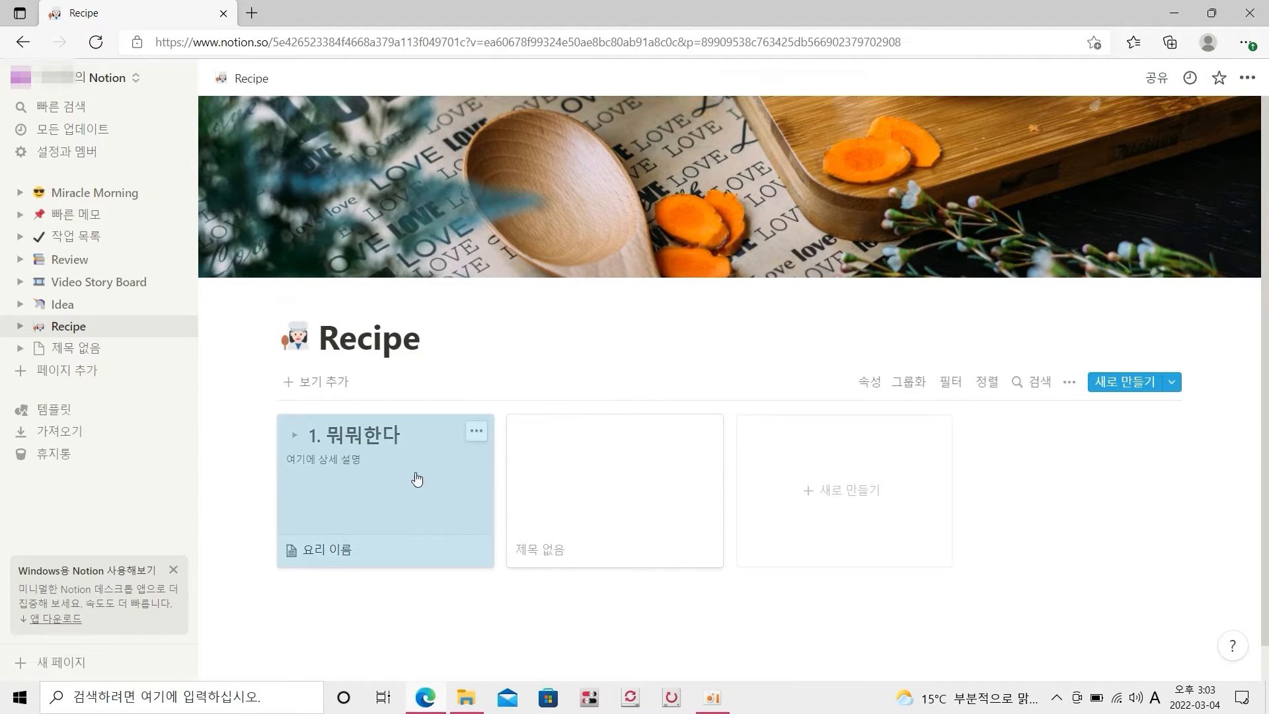
text(_)
key(Hangul)
text(커)
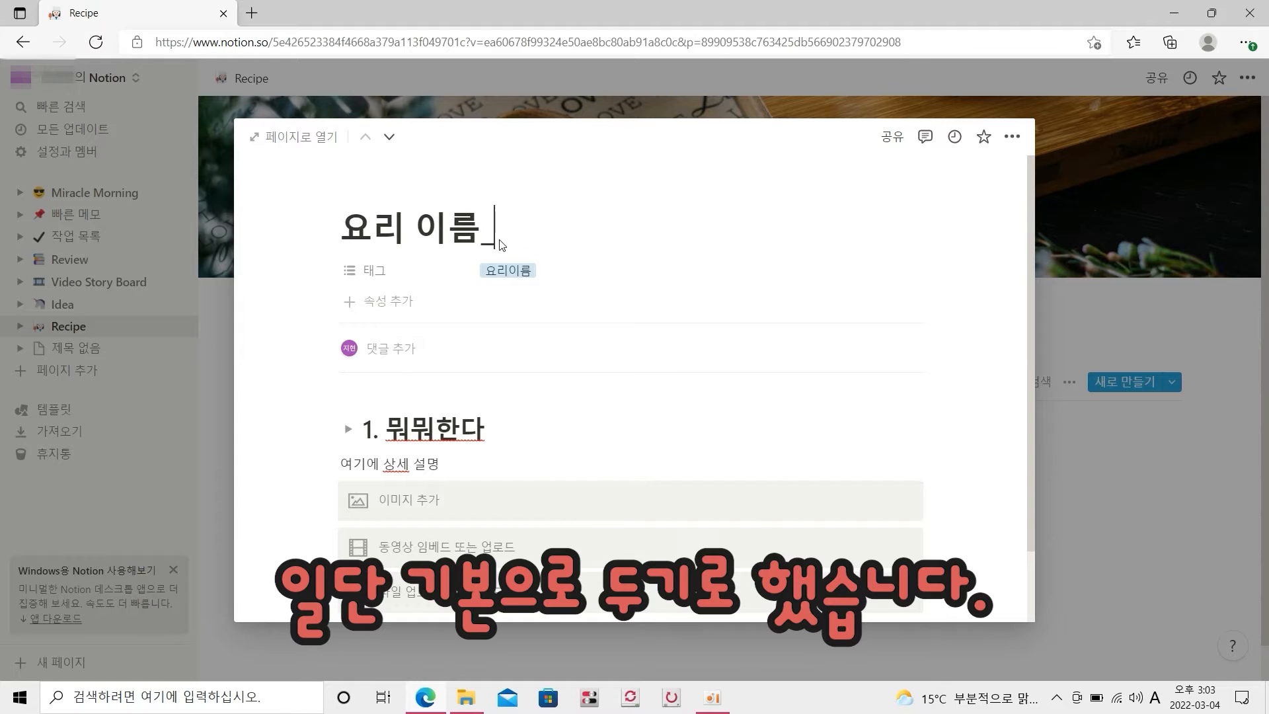
text(버는 완성음식)
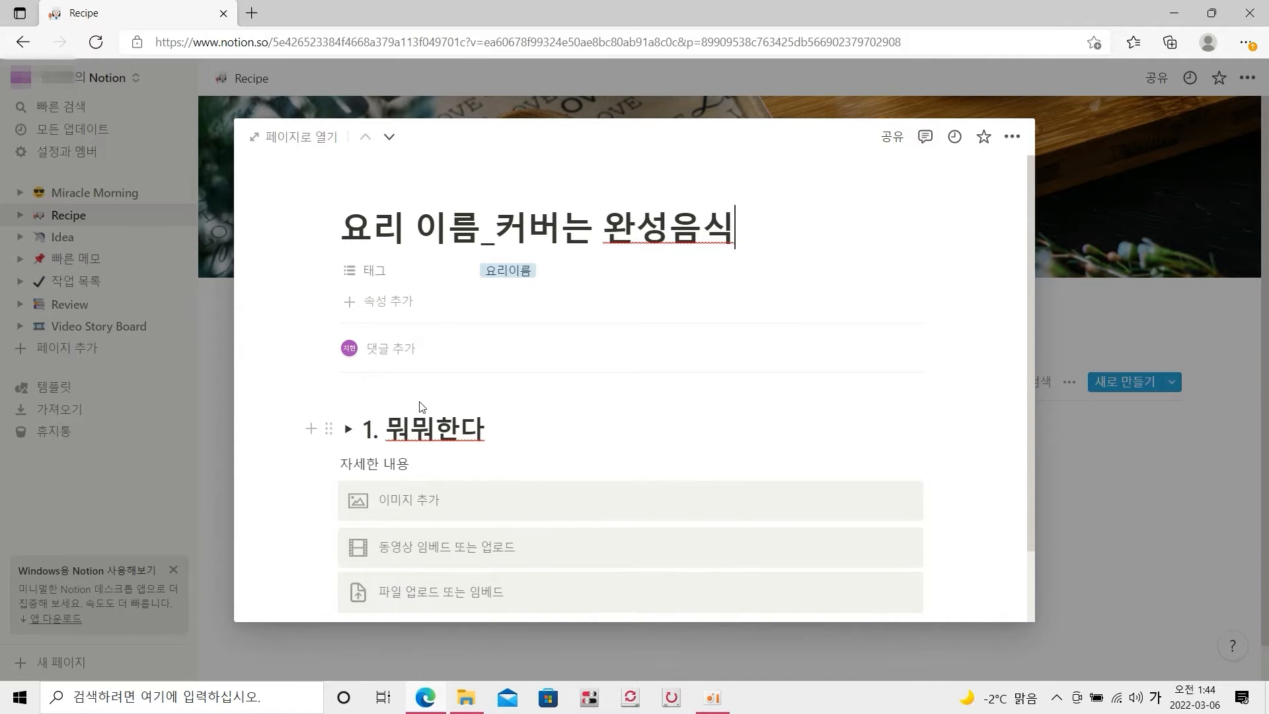
Step: Apply the orange (주황색) text colour to the whole toggle heading "1. 뭐뭐한다"
click(494, 433)
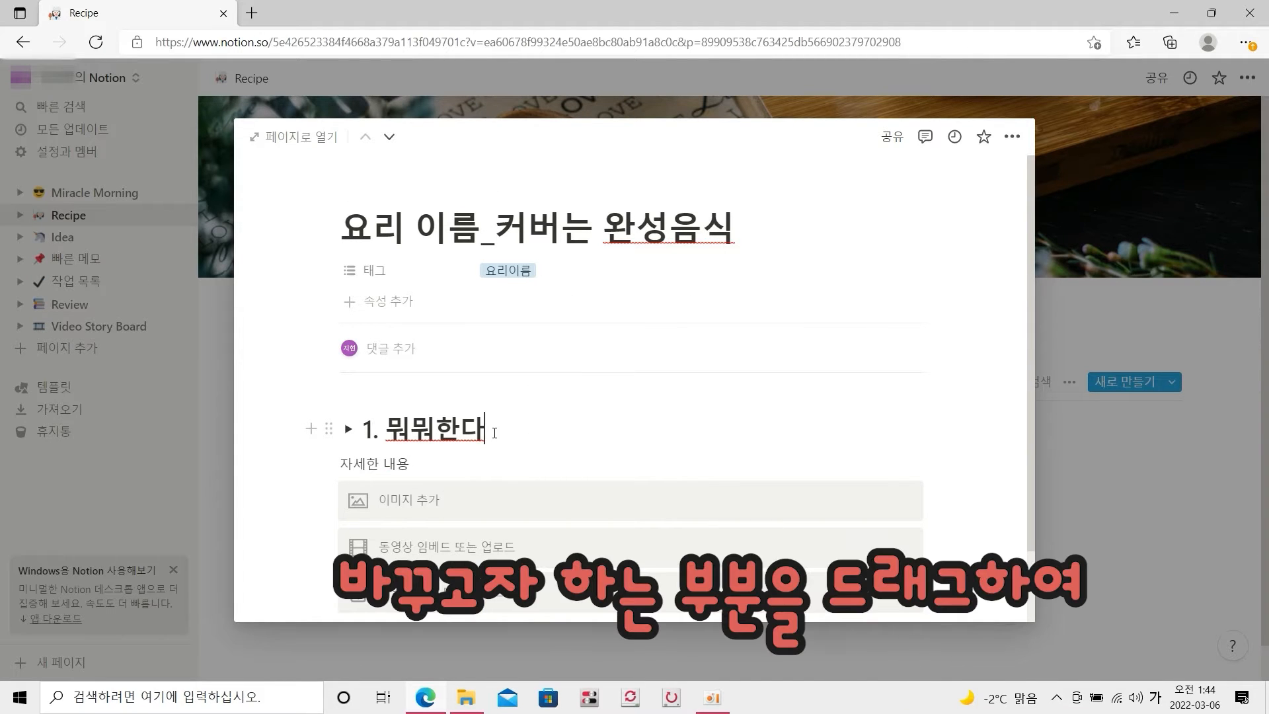
right_click(411, 433)
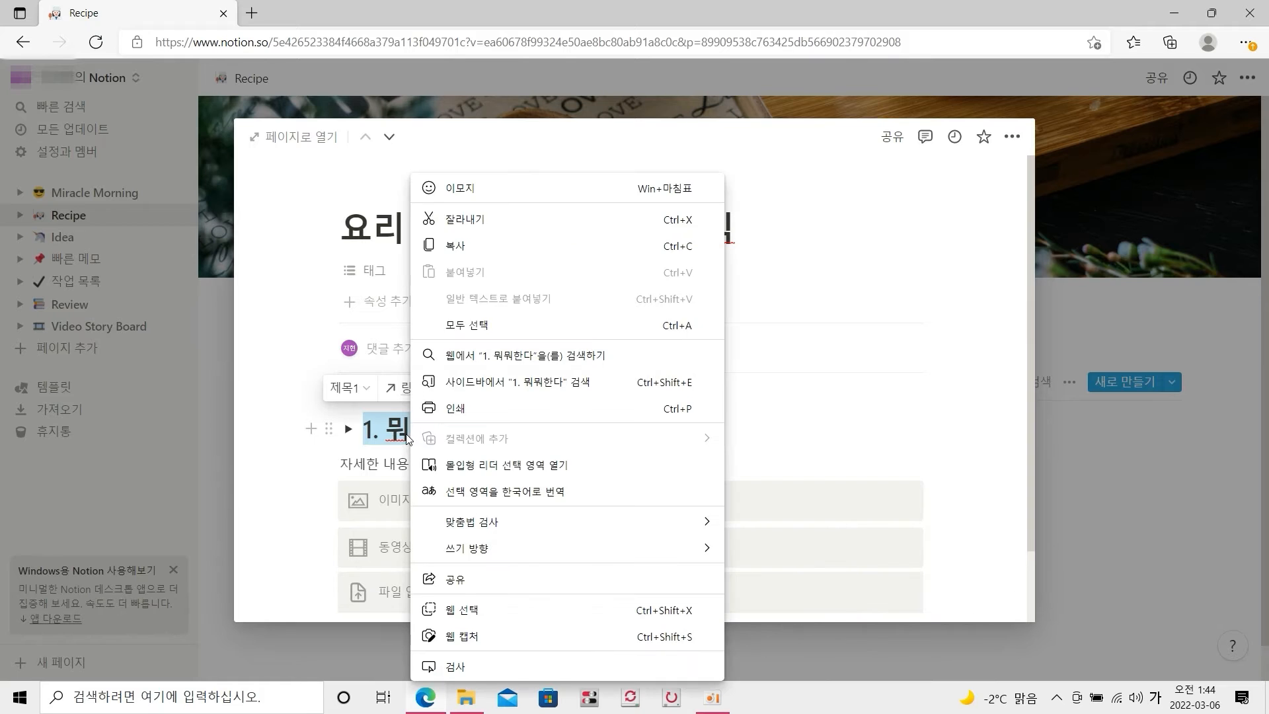
click(387, 391)
click(370, 393)
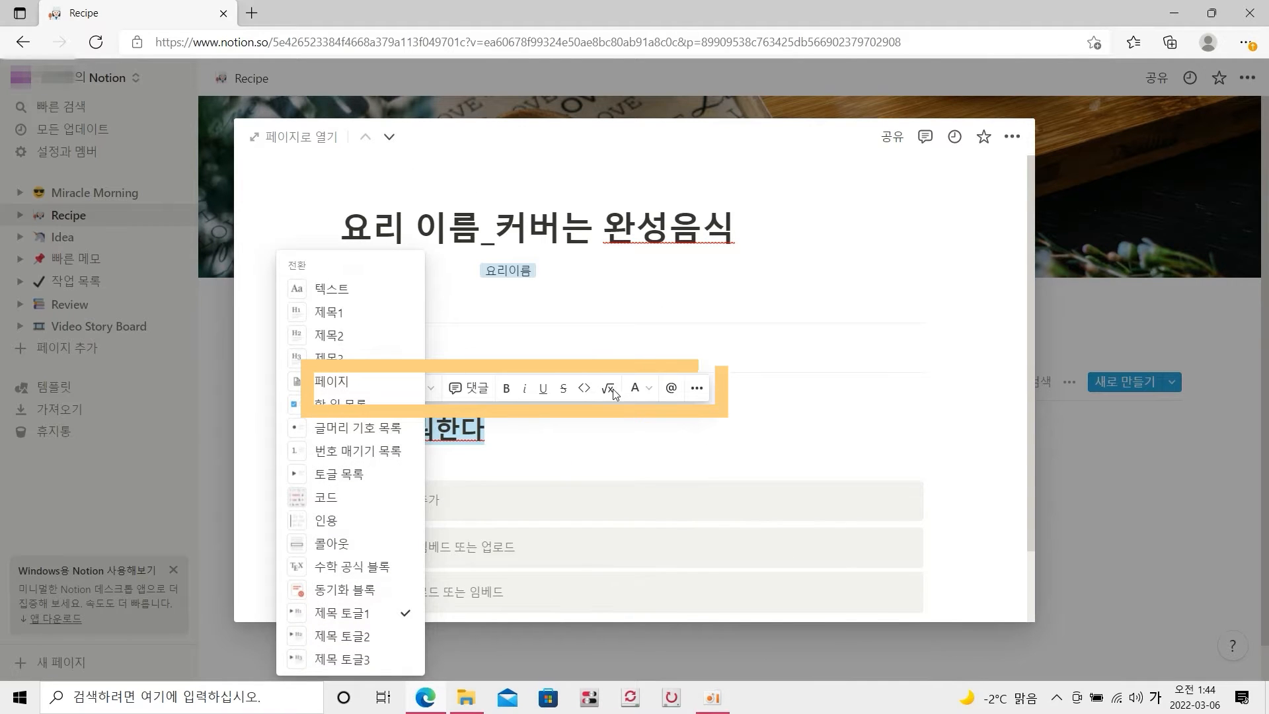
click(636, 390)
click(636, 388)
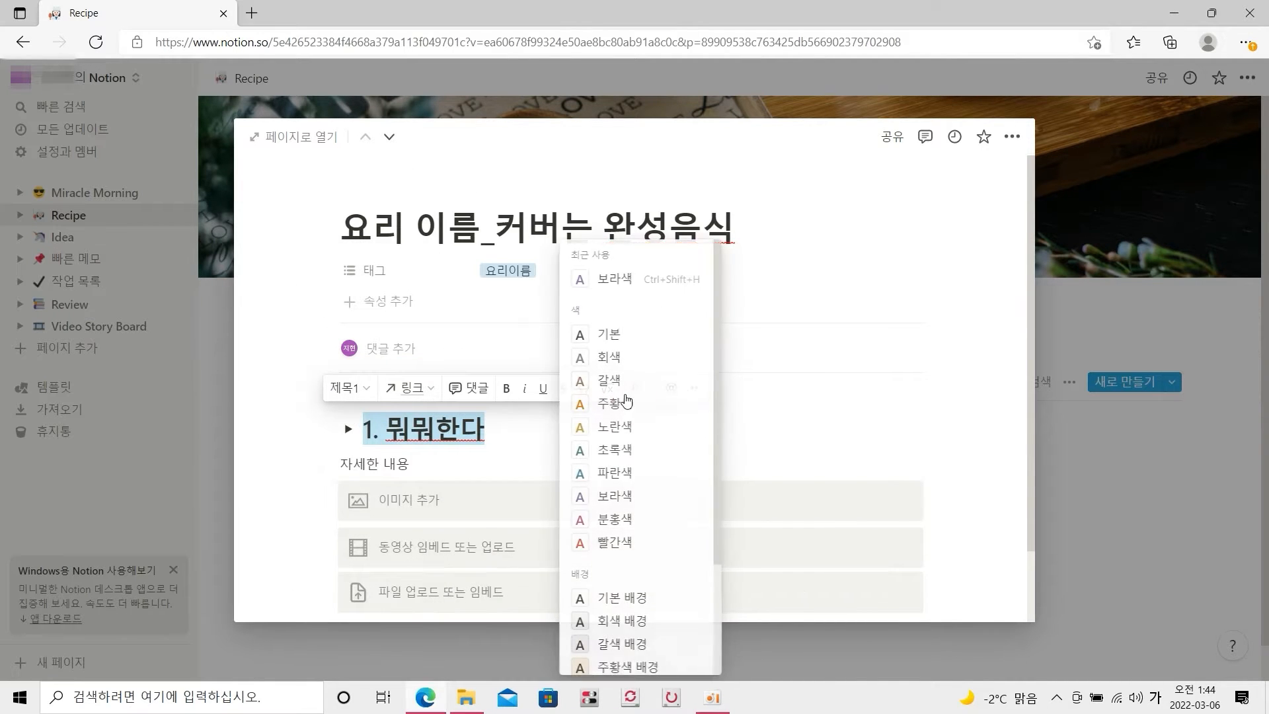
scroll(653, 520, down, 2)
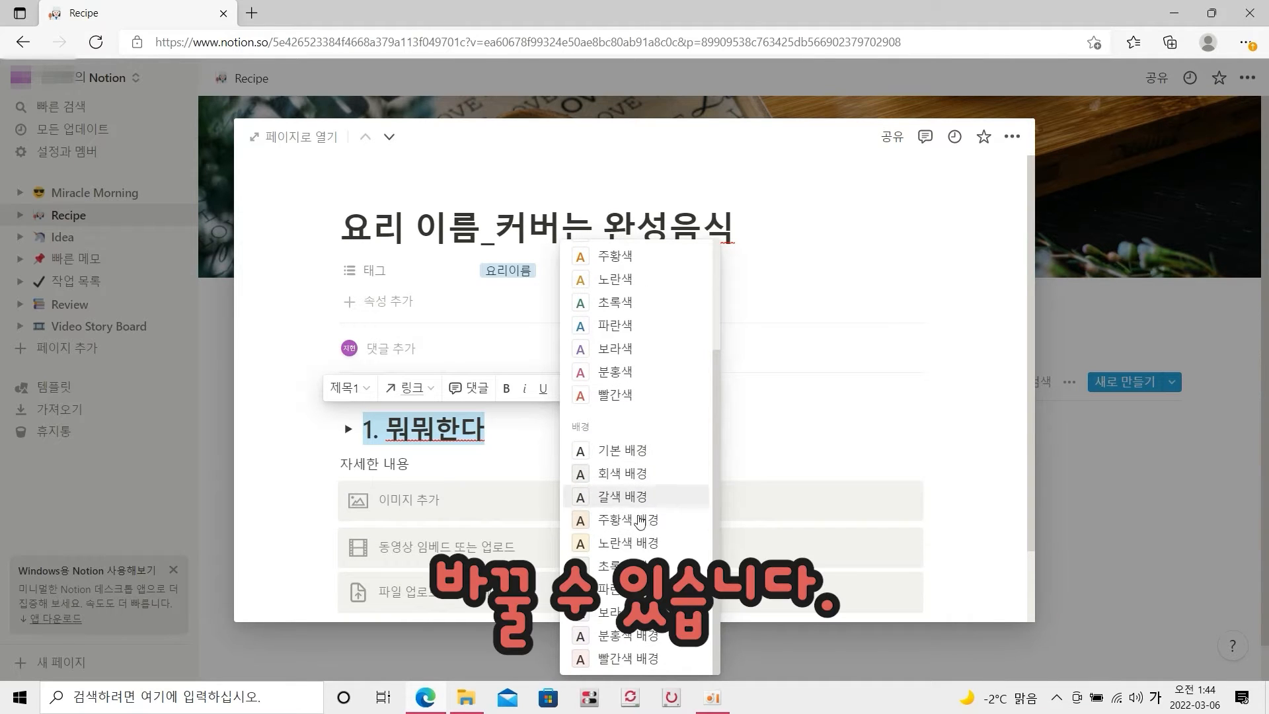
scroll(641, 590, up, 2)
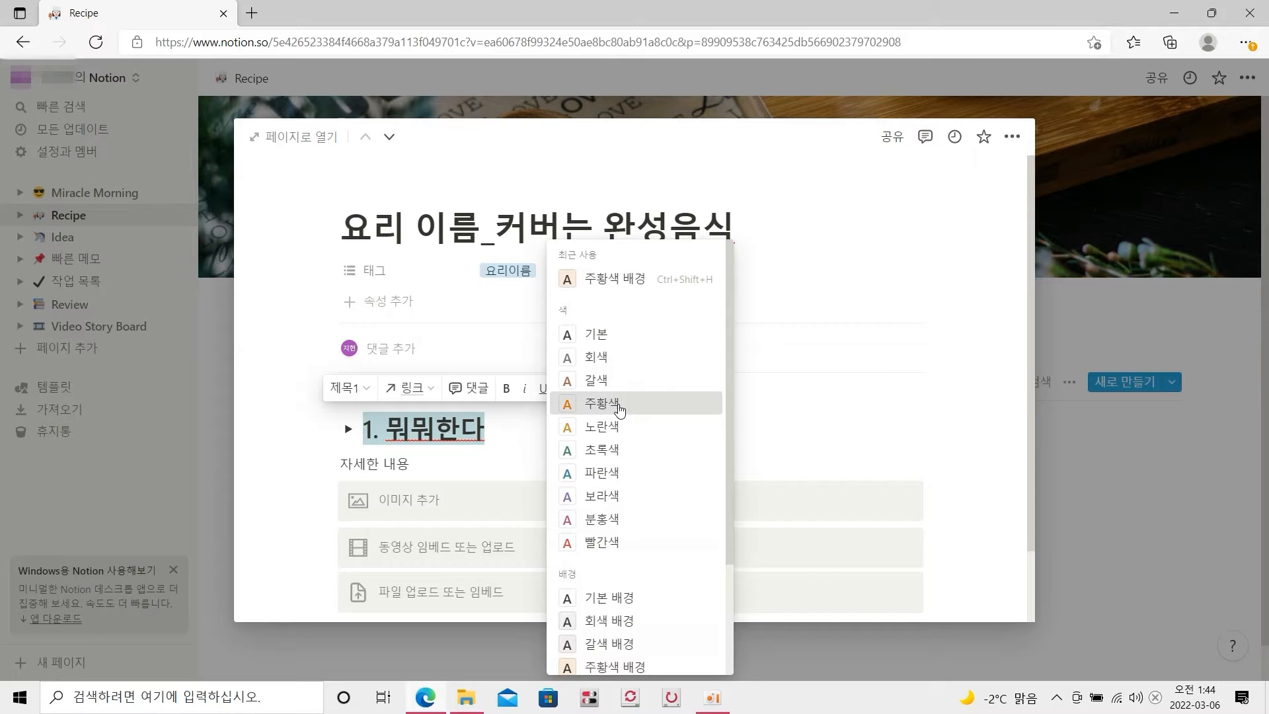
click(619, 408)
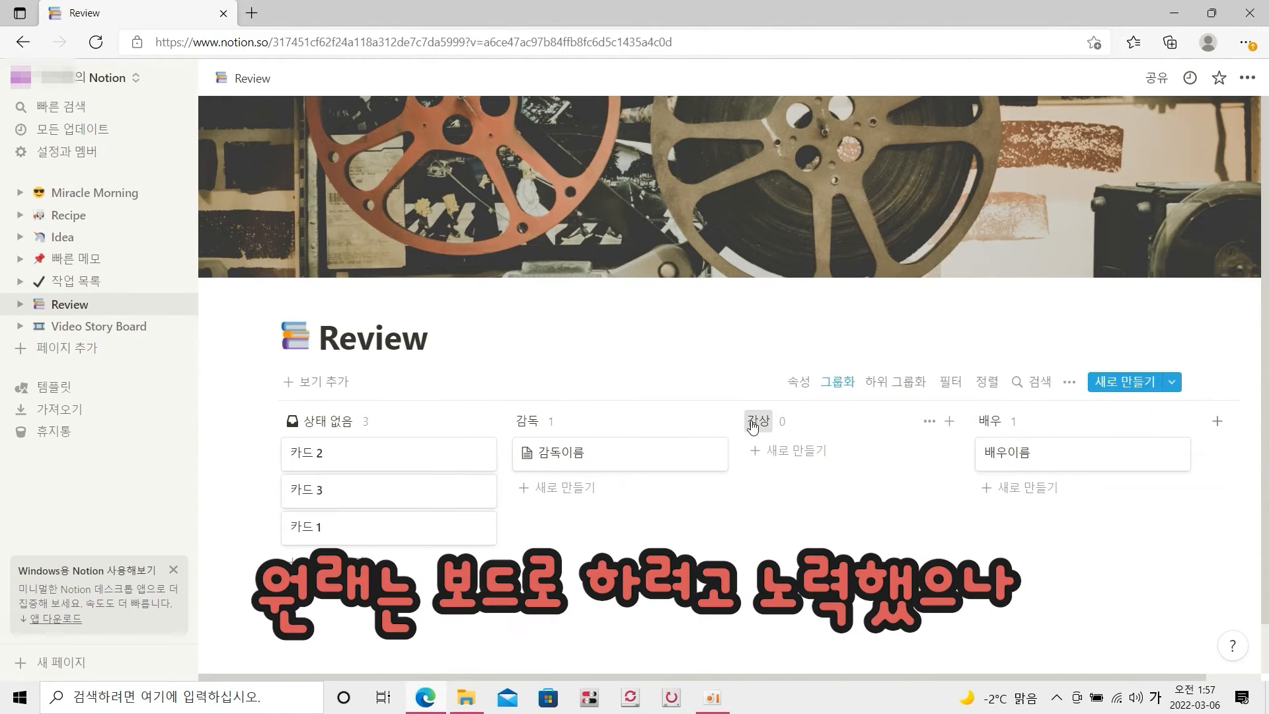
Step: Try to rearrange the Review board by moving the 배우이름 card into the 감상 column and entering 감상 in the 배우 column
drag(773, 459, 826, 452)
click(1018, 452)
text(감새)
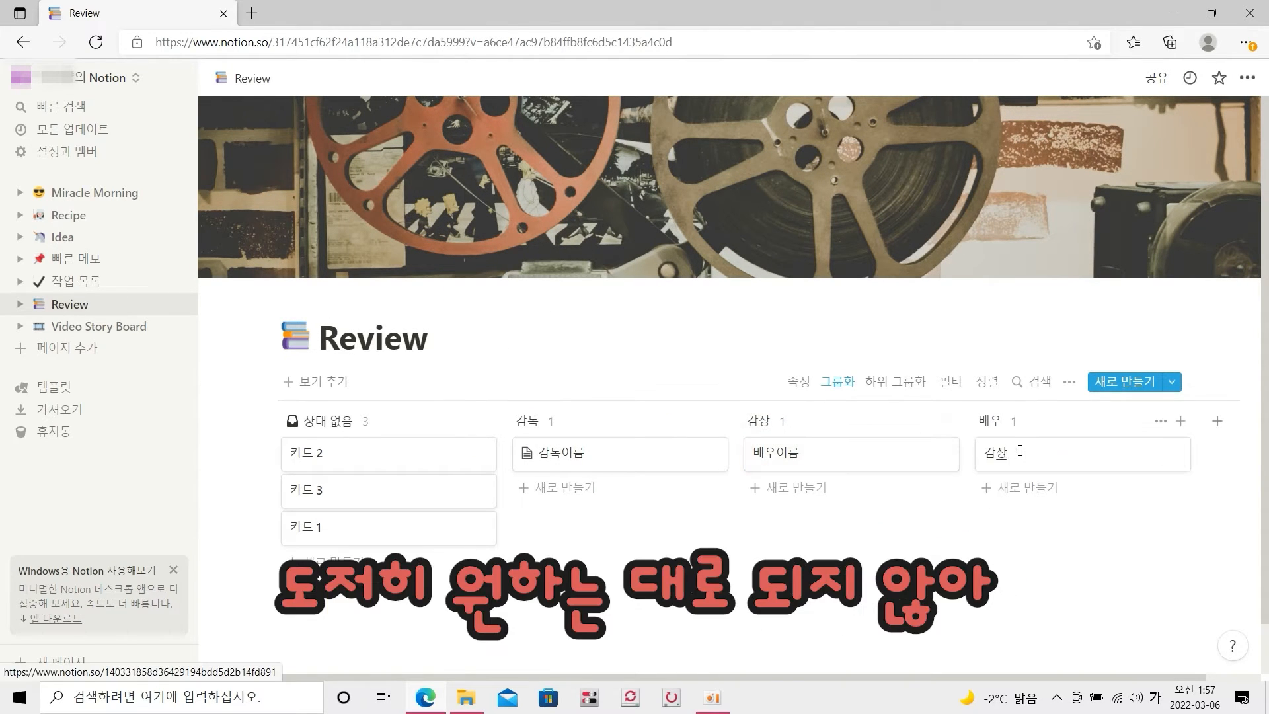
click(996, 425)
text(감상ㄱ)
click(992, 476)
click(999, 425)
text(감상ㄱㄱㄱ)
key(Return)
click(864, 430)
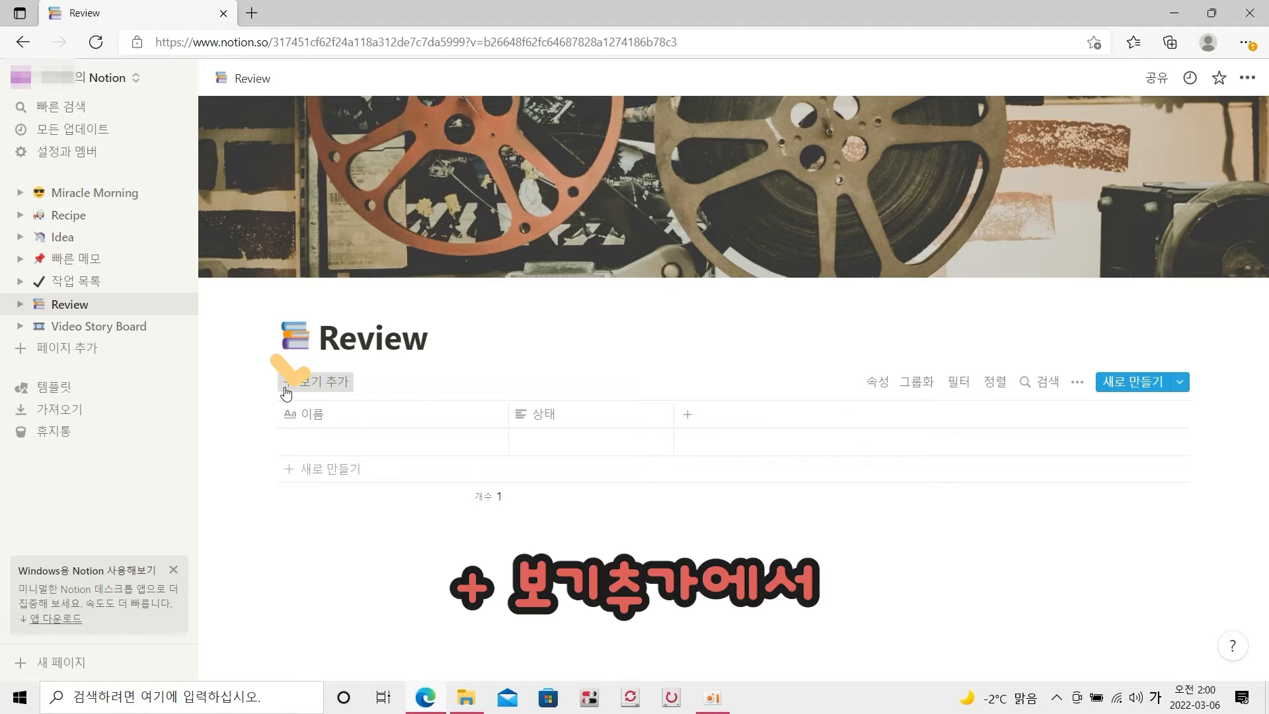
Step: Add a list (리스트) view to the Review database and open its untitled page
click(286, 393)
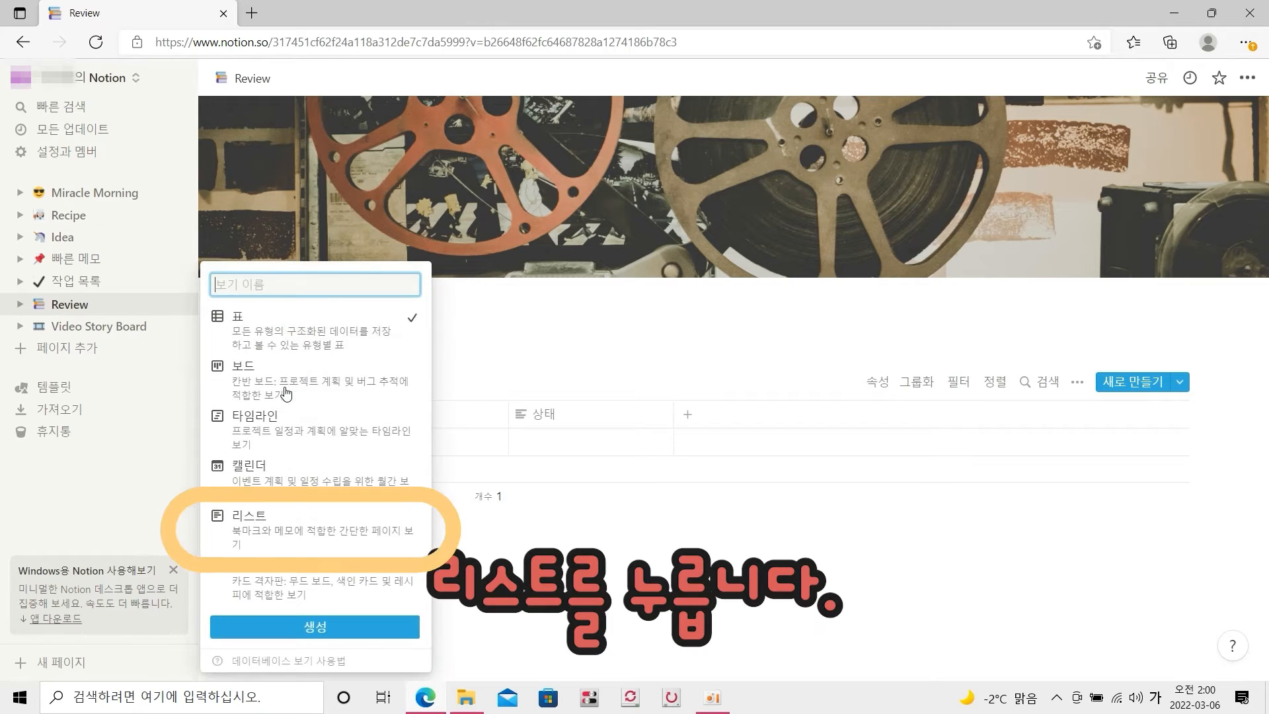
click(345, 527)
click(314, 626)
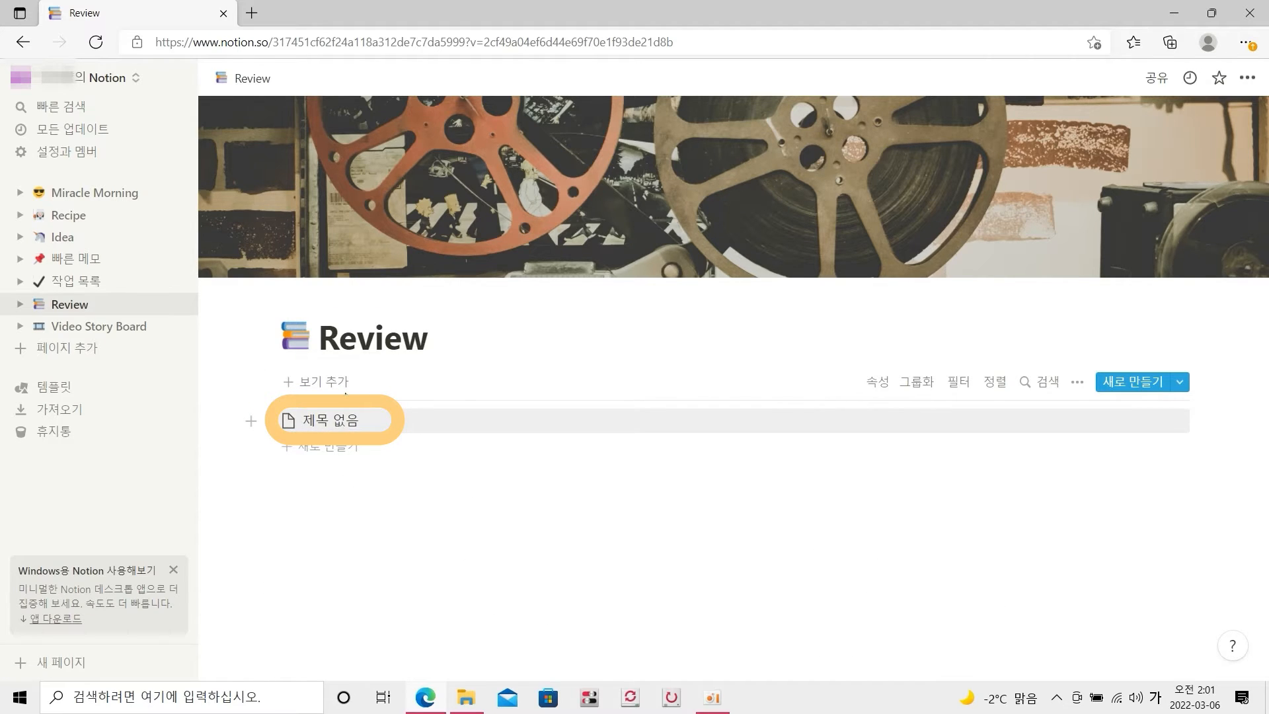
click(345, 419)
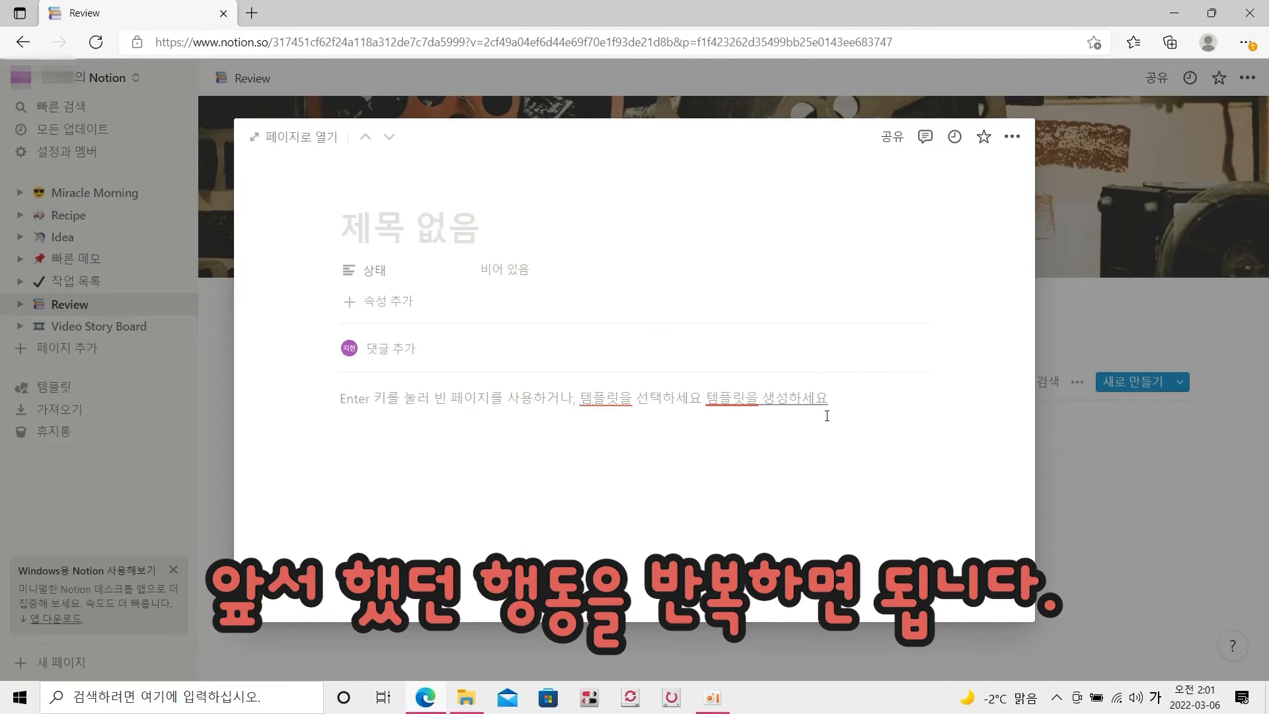
Step: Title the page "영화 제목" and rename its 상태 property to 개봉일
text(영화 제목)
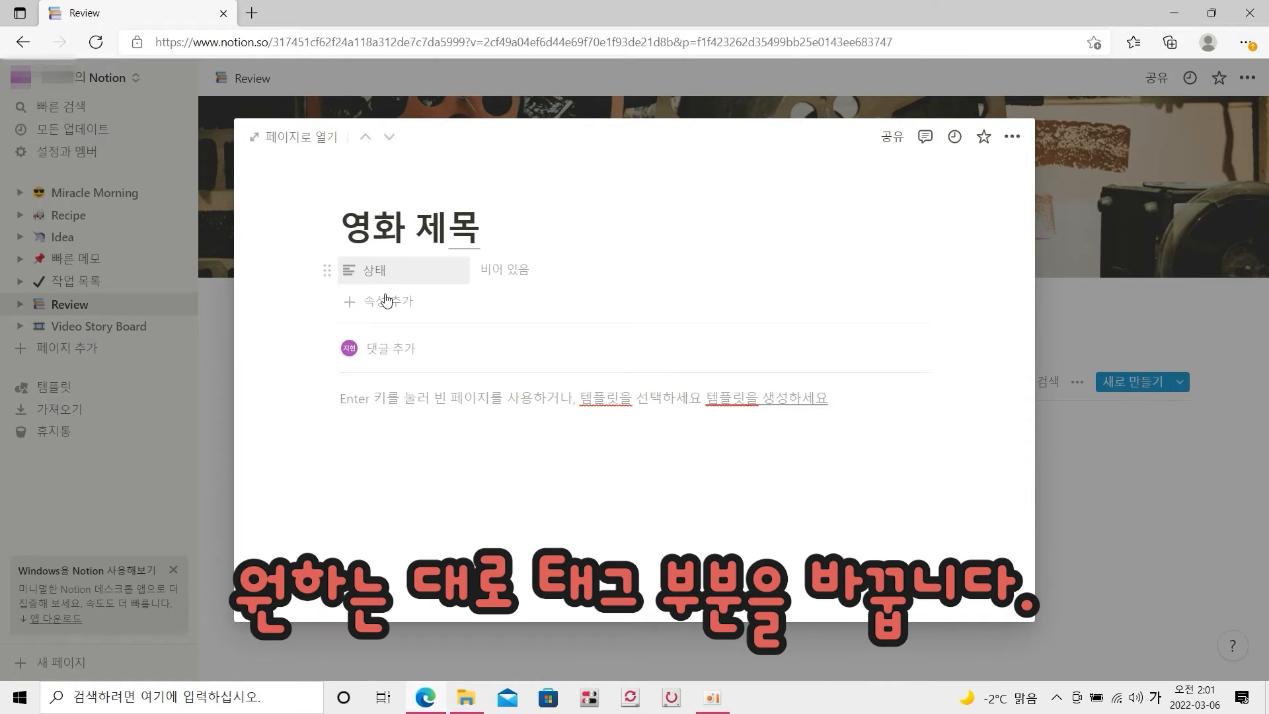
click(374, 270)
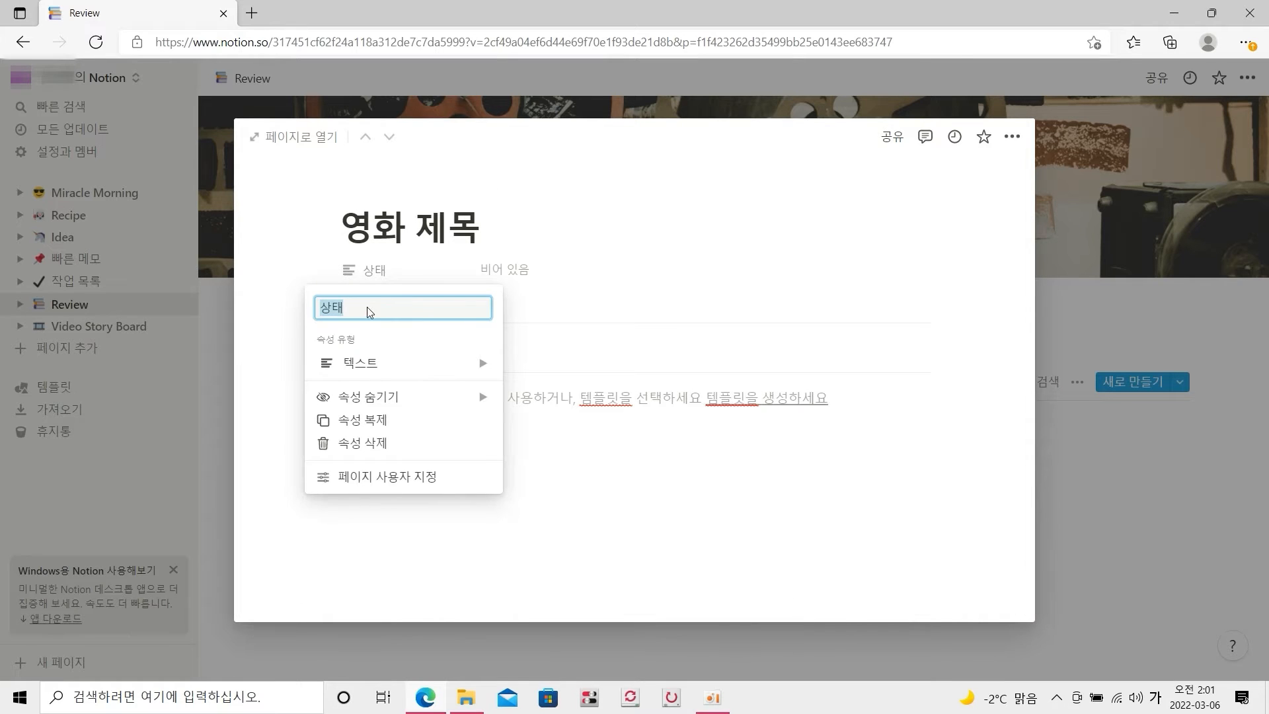
text(개봉일)
click(278, 436)
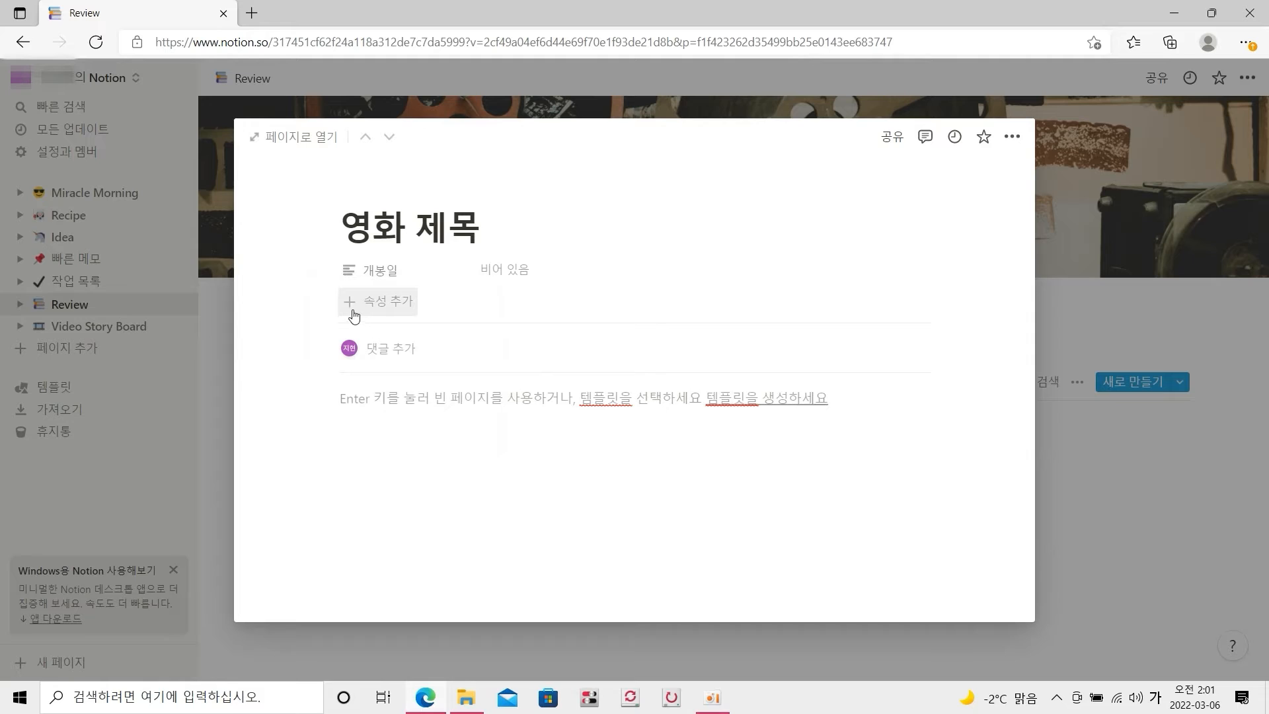
Step: Add two text properties named 감독 and 출연 to the 영화 제목 page
click(354, 316)
text(감독)
key(Return)
click(362, 333)
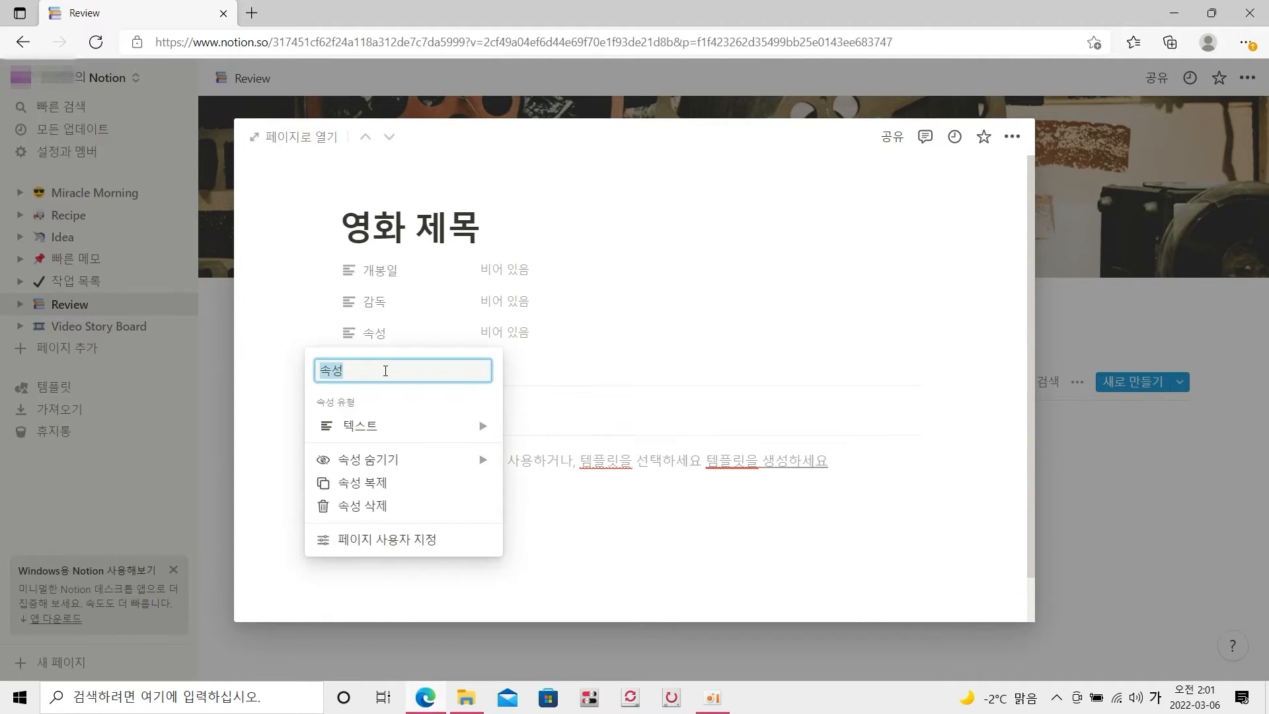
click(279, 434)
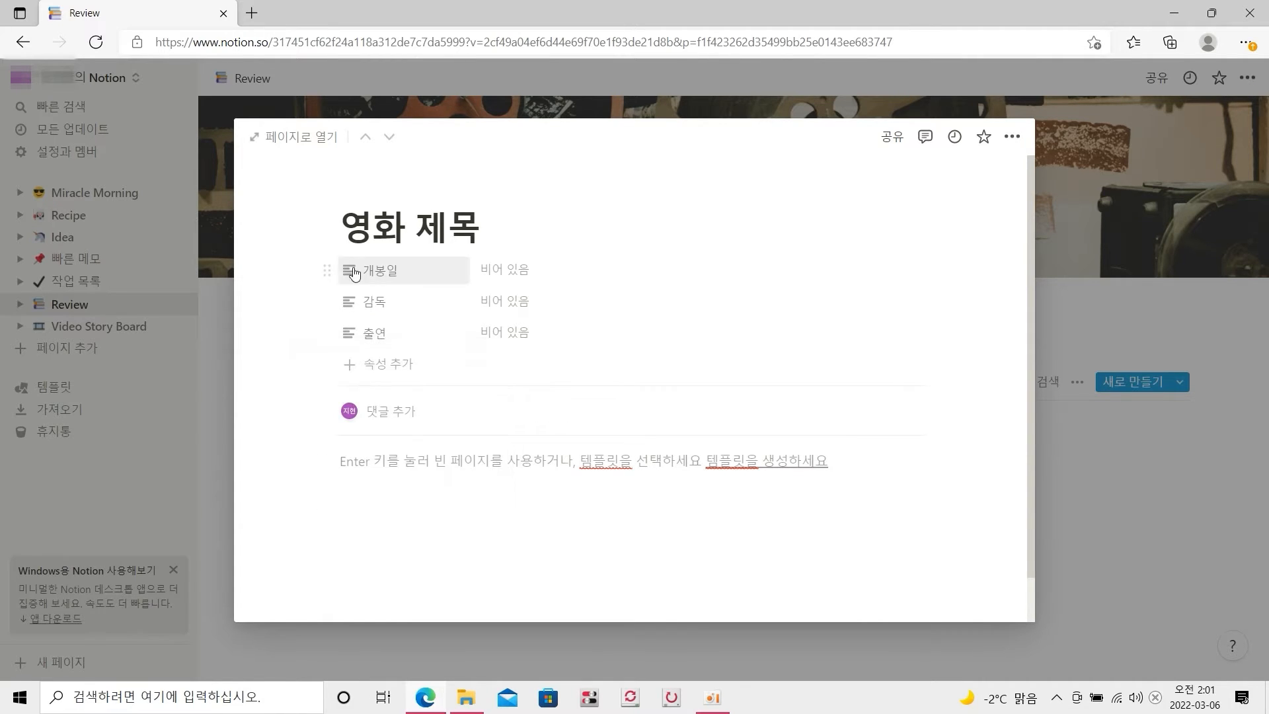
Step: Change the type of the 개봉일 property to date
click(352, 273)
mouse_move(415, 372)
click(556, 317)
Step: Insert a text (텍스트) block in the page body reading "감상문 작성~~"
click(324, 466)
click(311, 461)
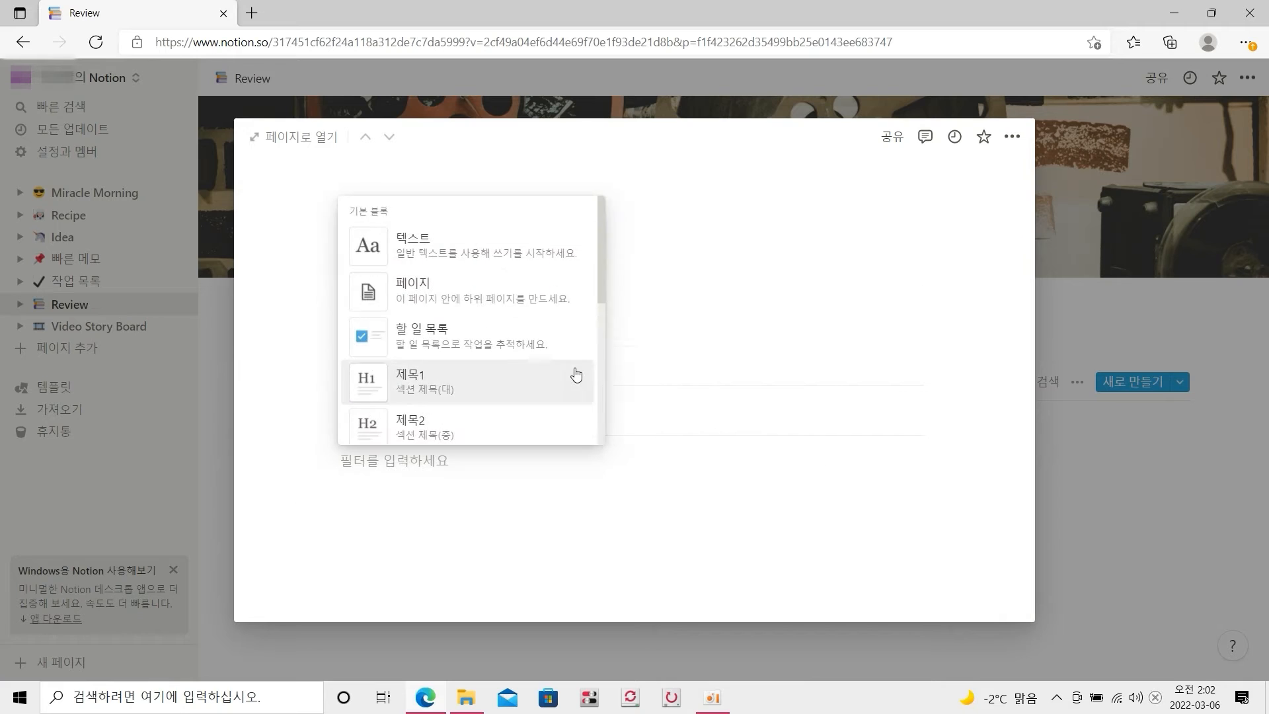
click(453, 249)
text(감상문 작성~~)
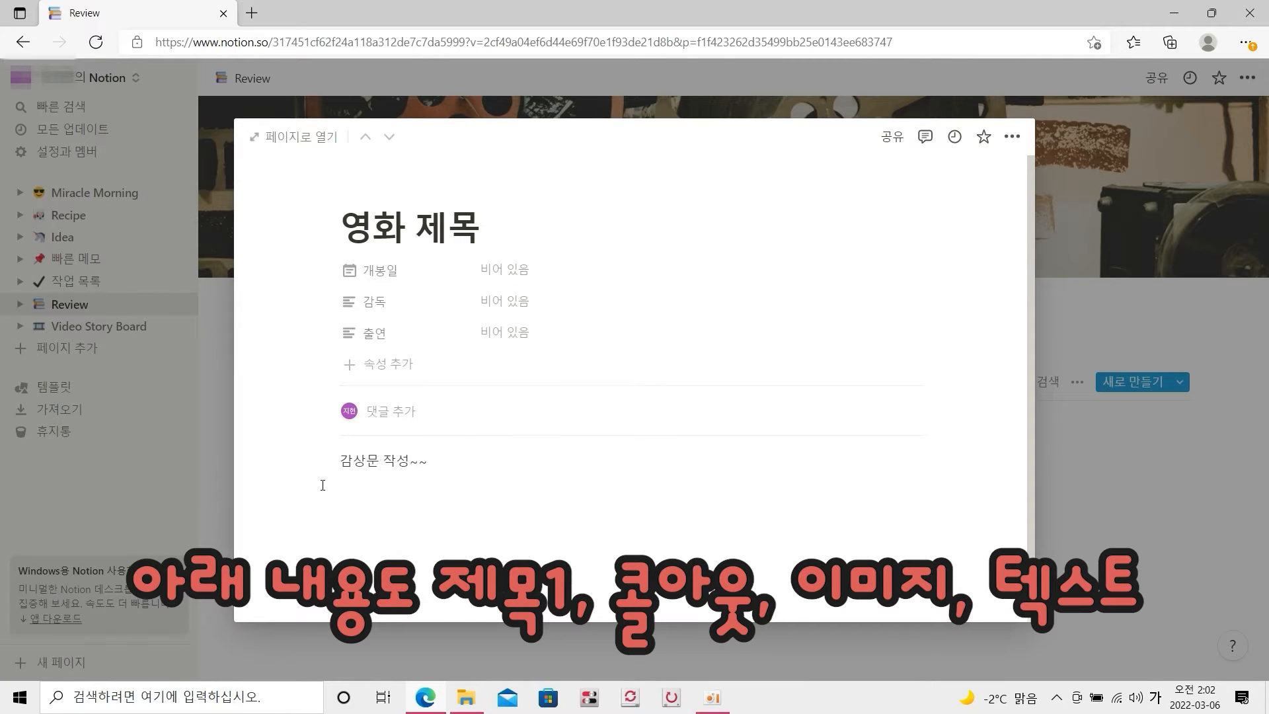
Step: Add a callout (콜아웃) reading "인상적인 부분? 장면이라던가, ost라던가 (이모티콘 바꿀 수 있음)" below the text, followed by a divider and an image block
click(312, 486)
scroll(456, 370, down, 6)
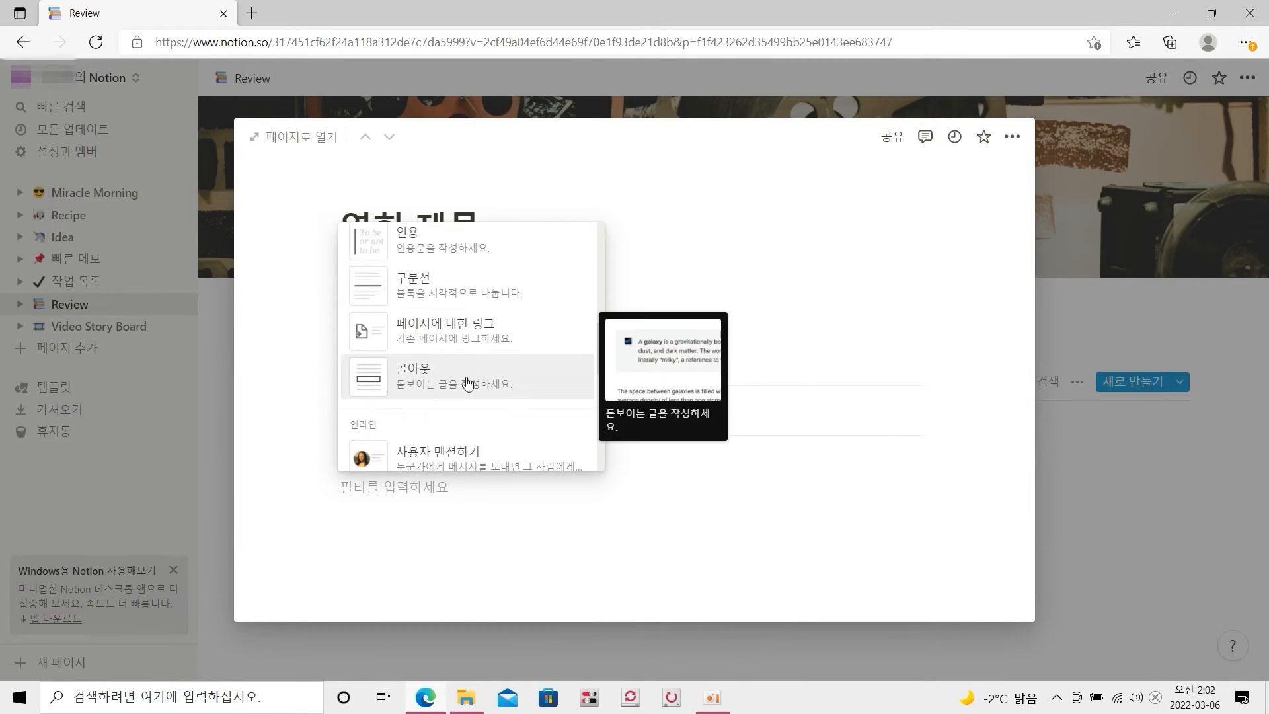
click(468, 383)
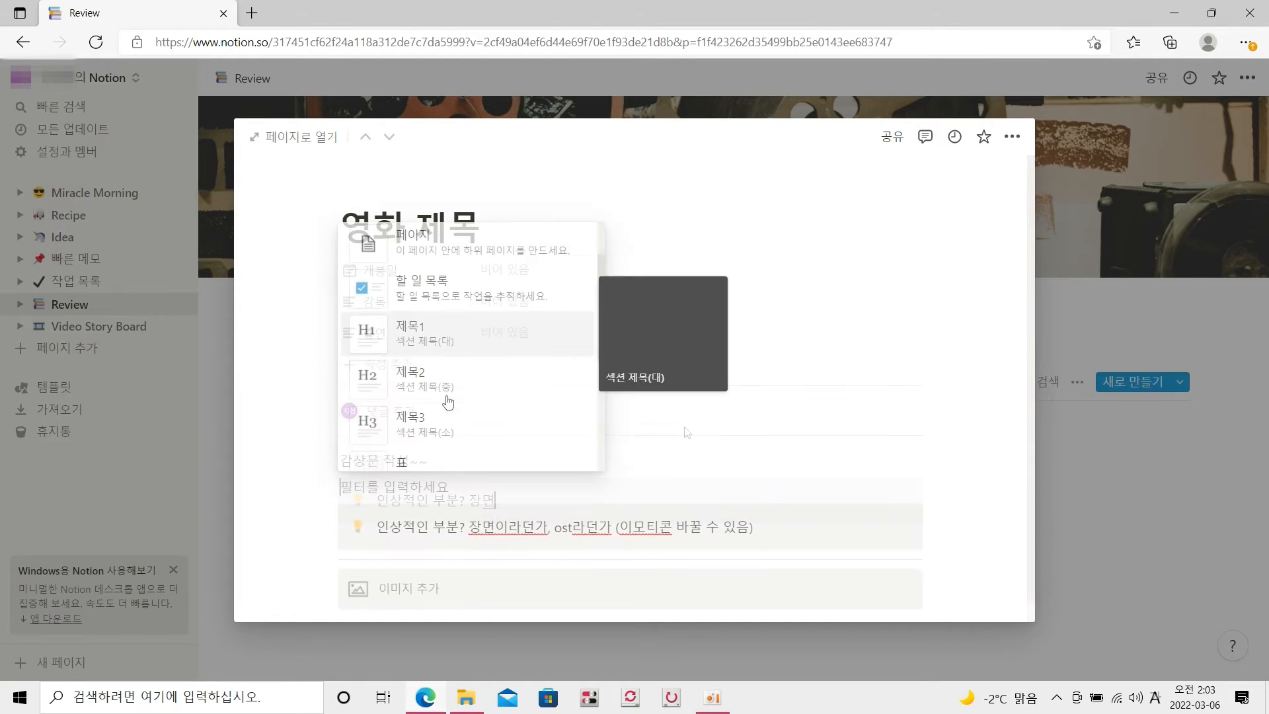
scroll(448, 400, down, 1)
click(420, 261)
key(BackSpace)
Step: Insert a 제목1 heading reading "한 줄 감상" between the review text and the callout
click(312, 487)
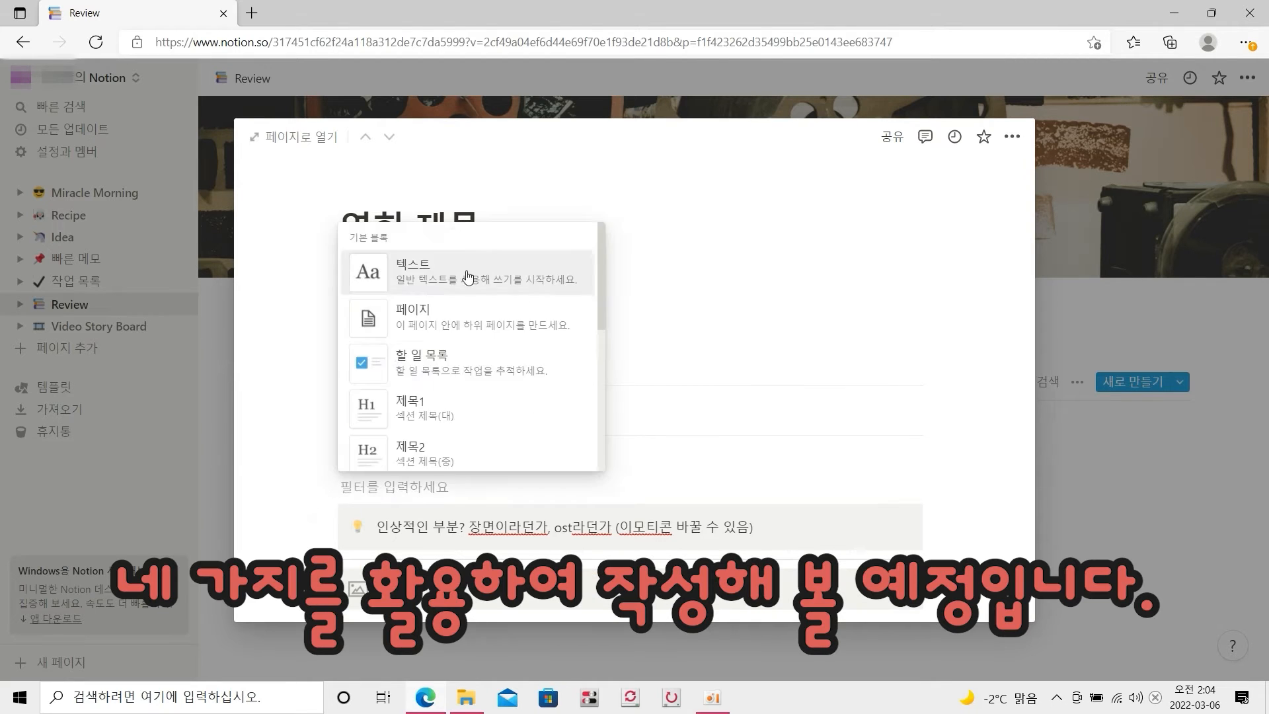
scroll(454, 383, down, 1)
click(454, 378)
text(한줄 감상)
Step: Style the "한 줄 감상" heading in italics with a yellow background
click(364, 520)
drag(340, 519, 460, 519)
click(617, 478)
click(634, 543)
click(340, 527)
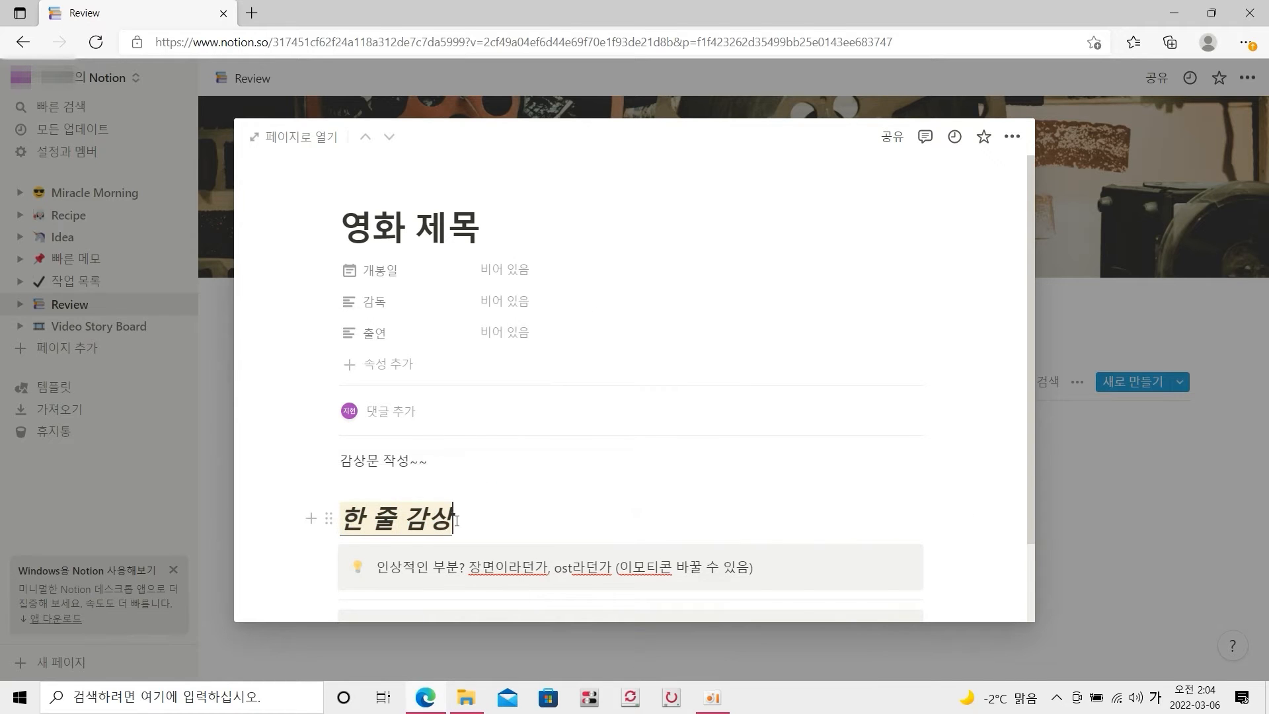
Step: Move the "한 줄 감상" heading above the "감상문 작성~~" text and close the page
drag(328, 518, 328, 456)
scroll(354, 474, down, 1)
click(328, 462)
click(949, 464)
click(1062, 300)
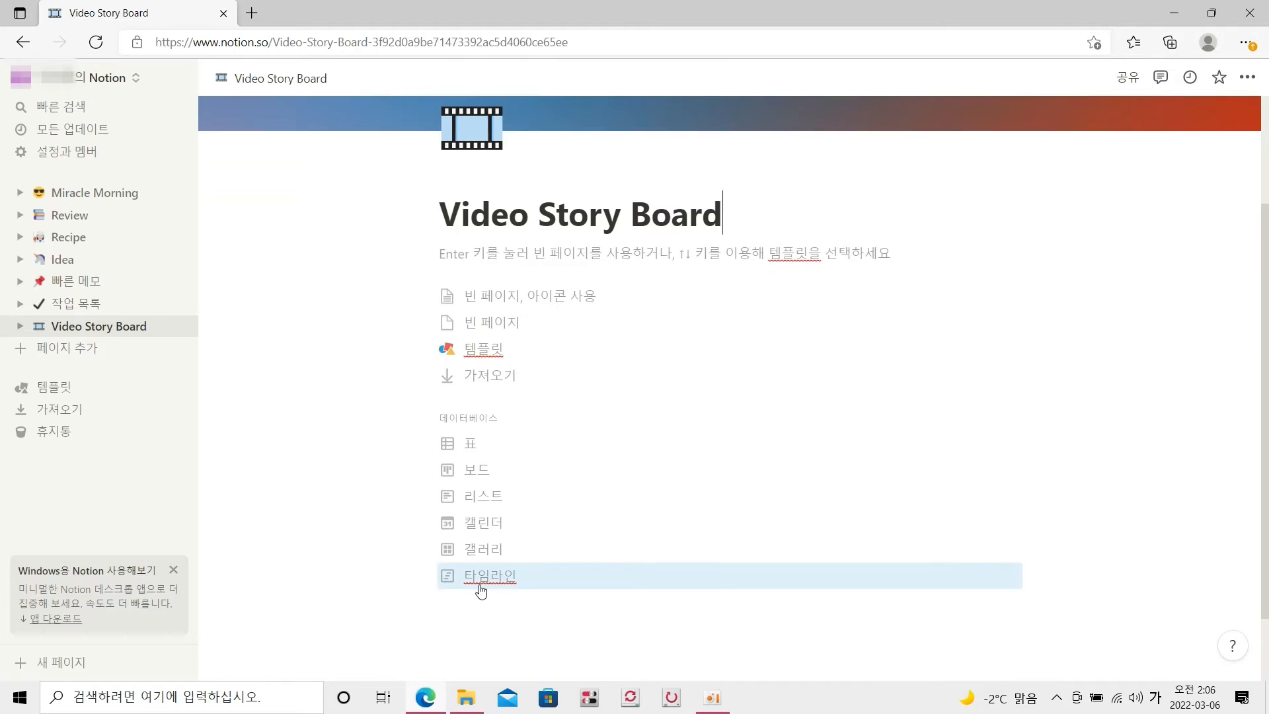
Step: Try to set up the Video Story Board page as a timeline (타임라인) database
click(478, 581)
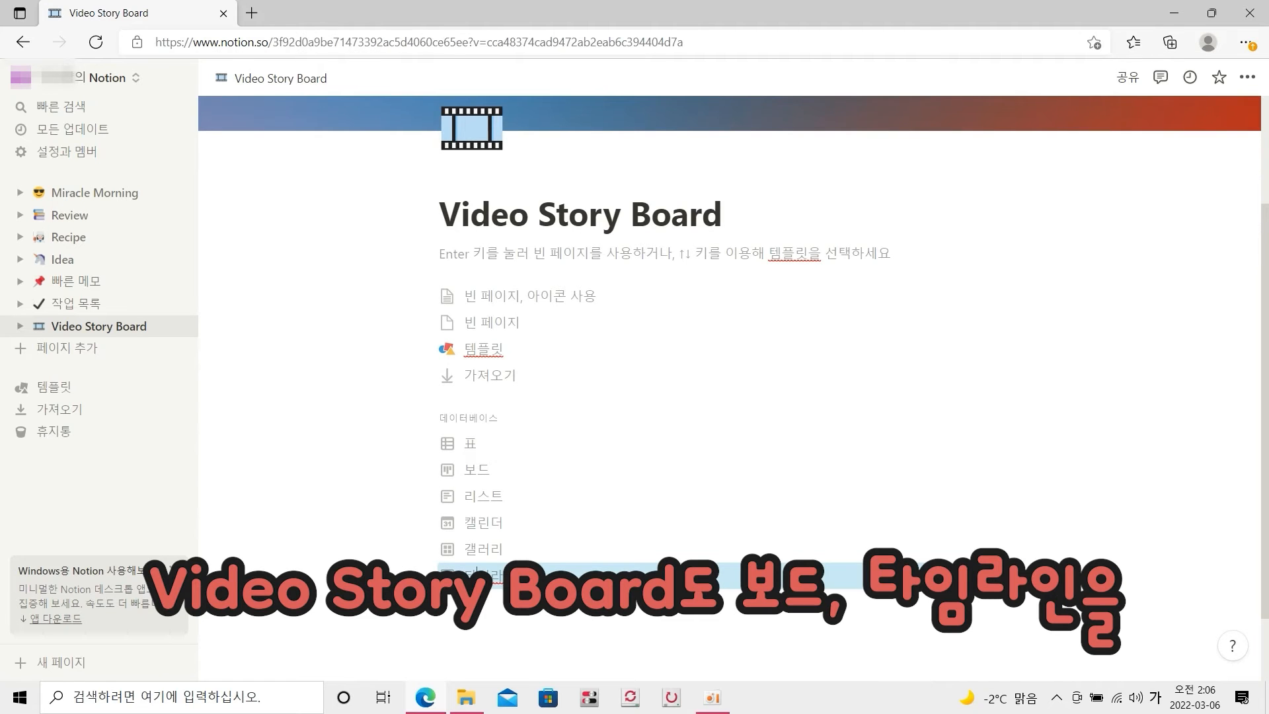
scroll(541, 550, left, 10)
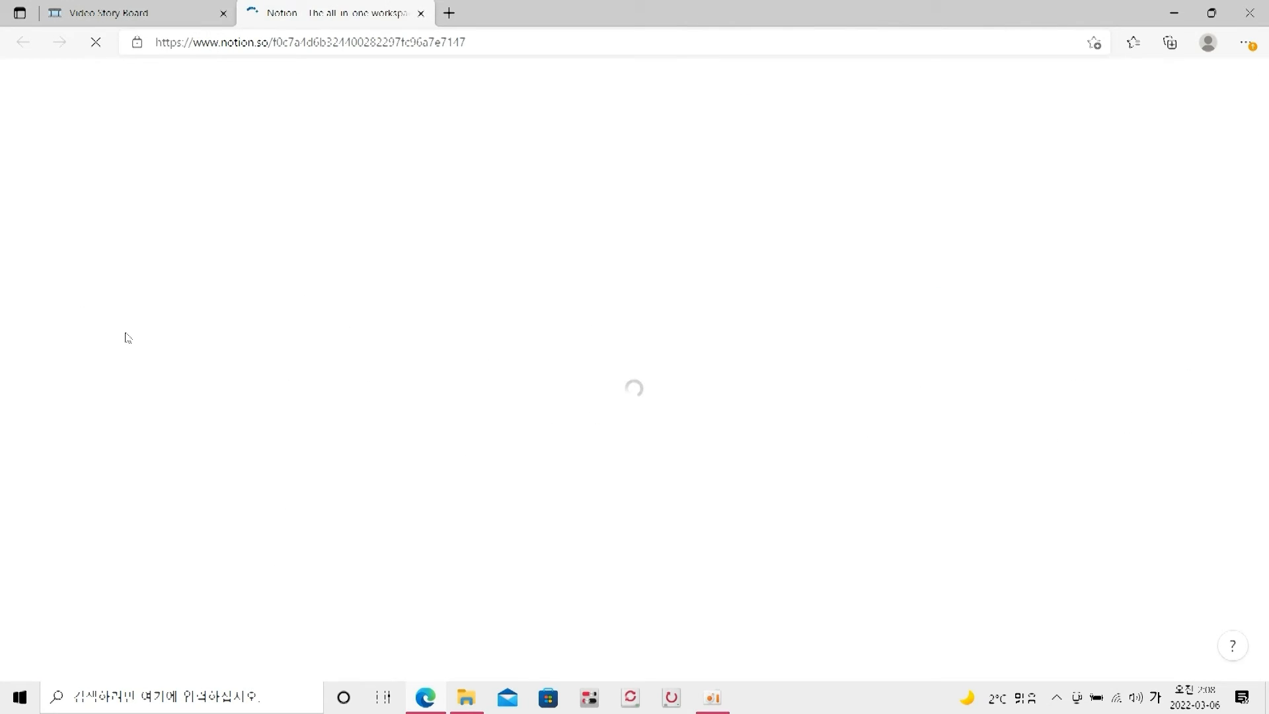
scroll(908, 372, down, 10)
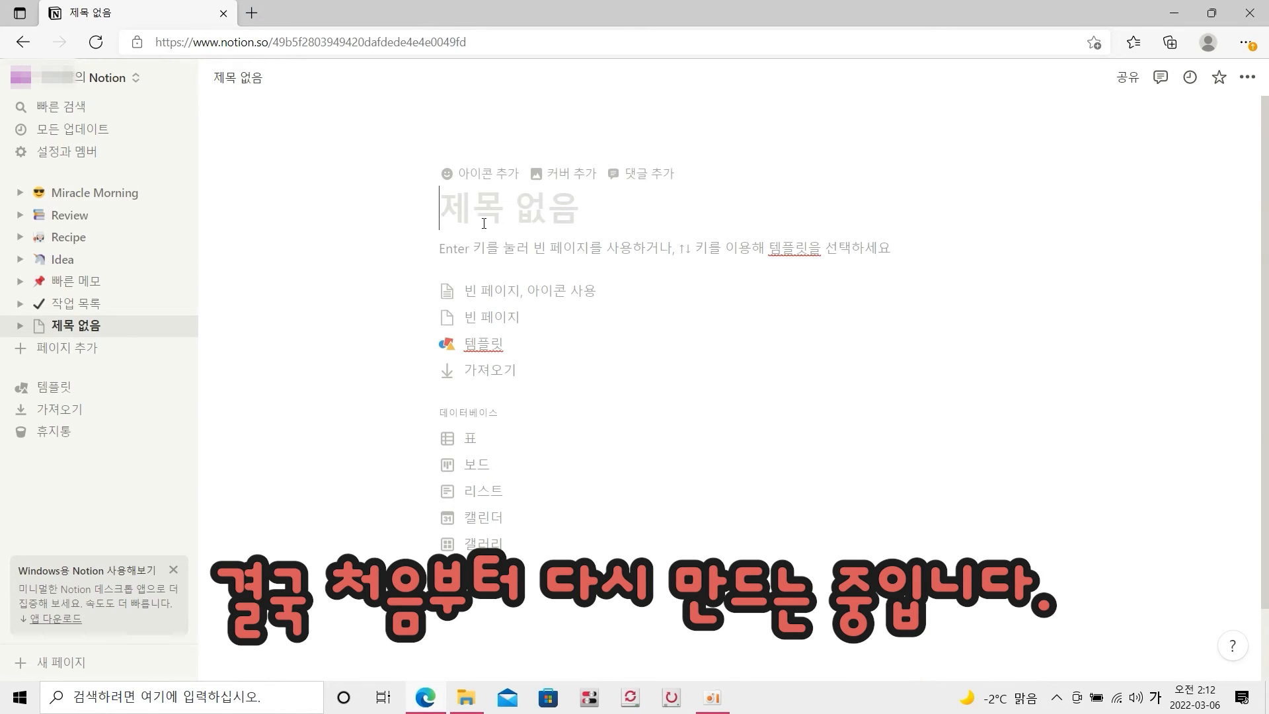
Step: Title the new untitled page "Video Story Board" and give it the film-frame emoji as its icon
text(팡)
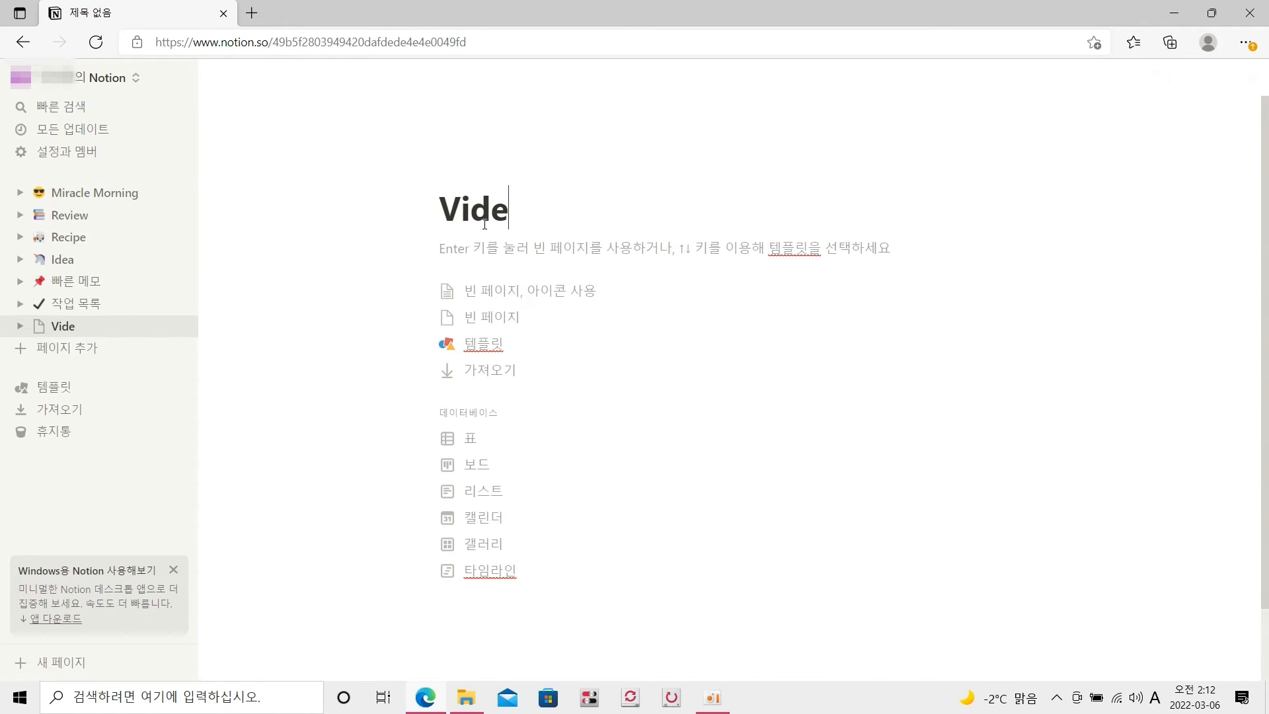
text(d)
click(494, 178)
click(500, 187)
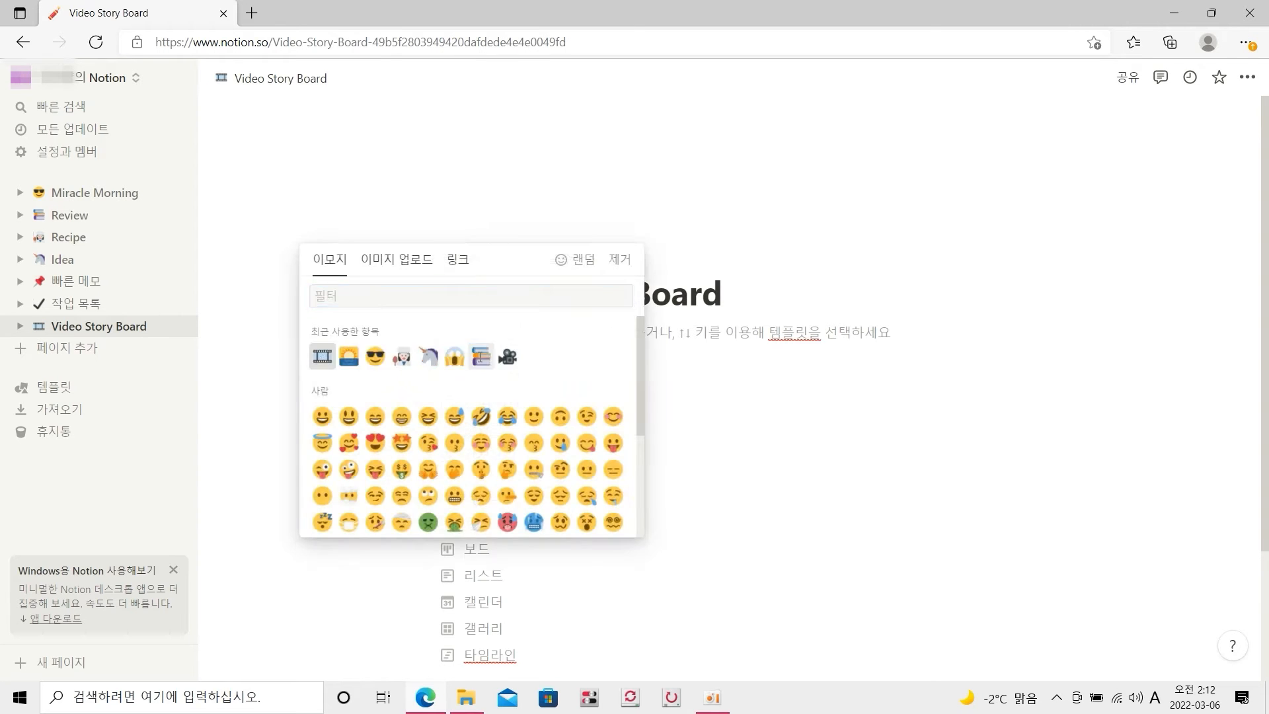
click(482, 358)
Step: Add a cover to the page and set it to the film-reel photo from an Unsplash search for "movie"
click(490, 258)
click(936, 268)
click(886, 296)
text(movie)
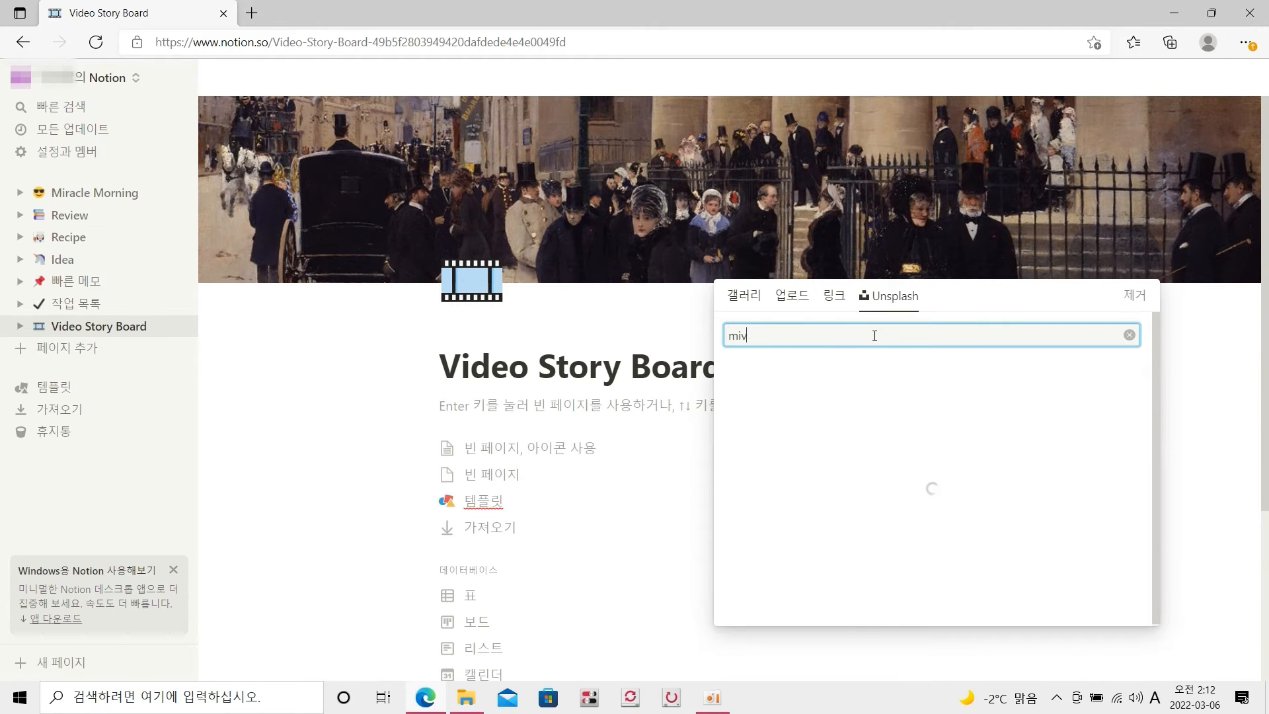
click(801, 532)
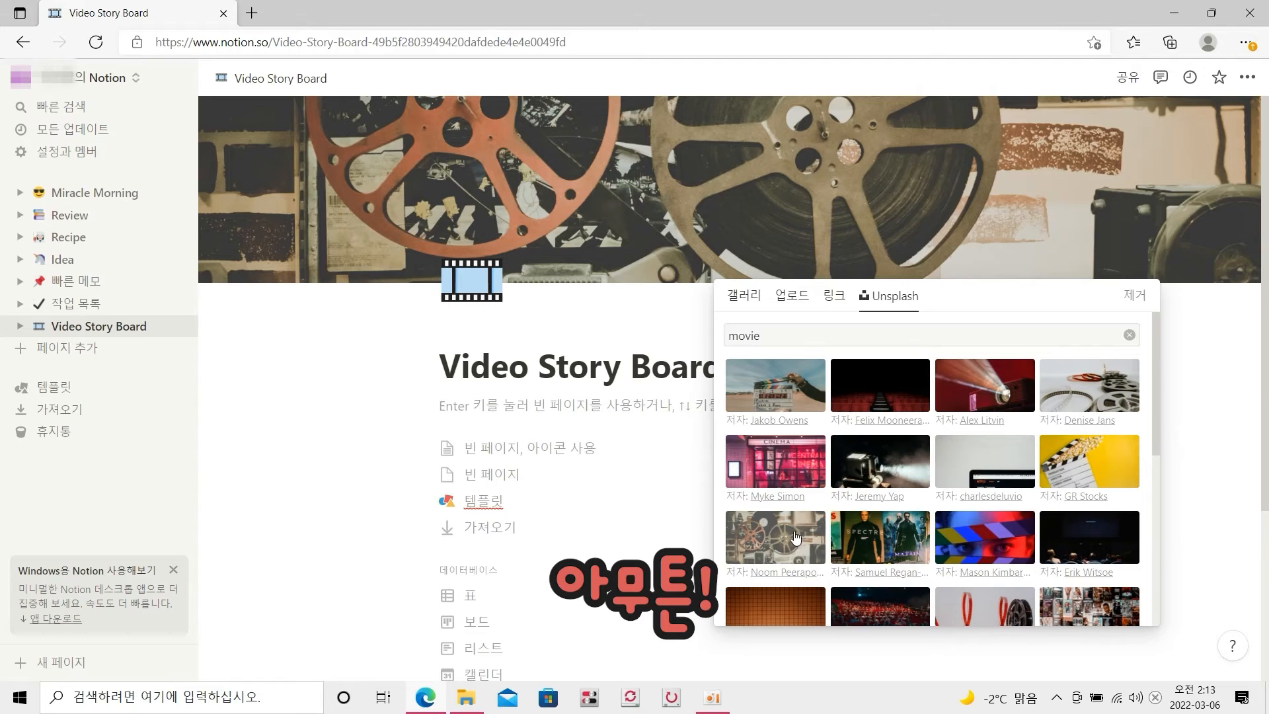
click(354, 415)
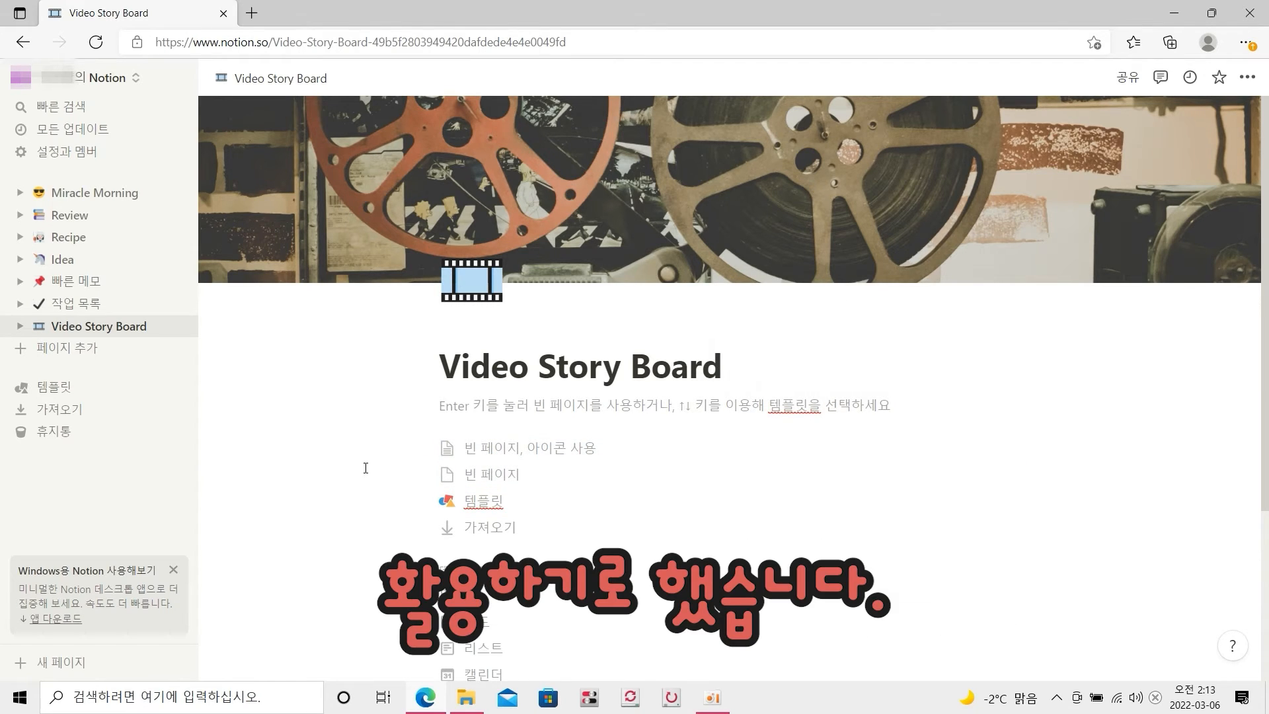
Step: Start Video Story Board as a blank page with icon (빈 페이지, 아이콘 사용) and add the heading "프로젝트 이름"
scroll(365, 468, down, 3)
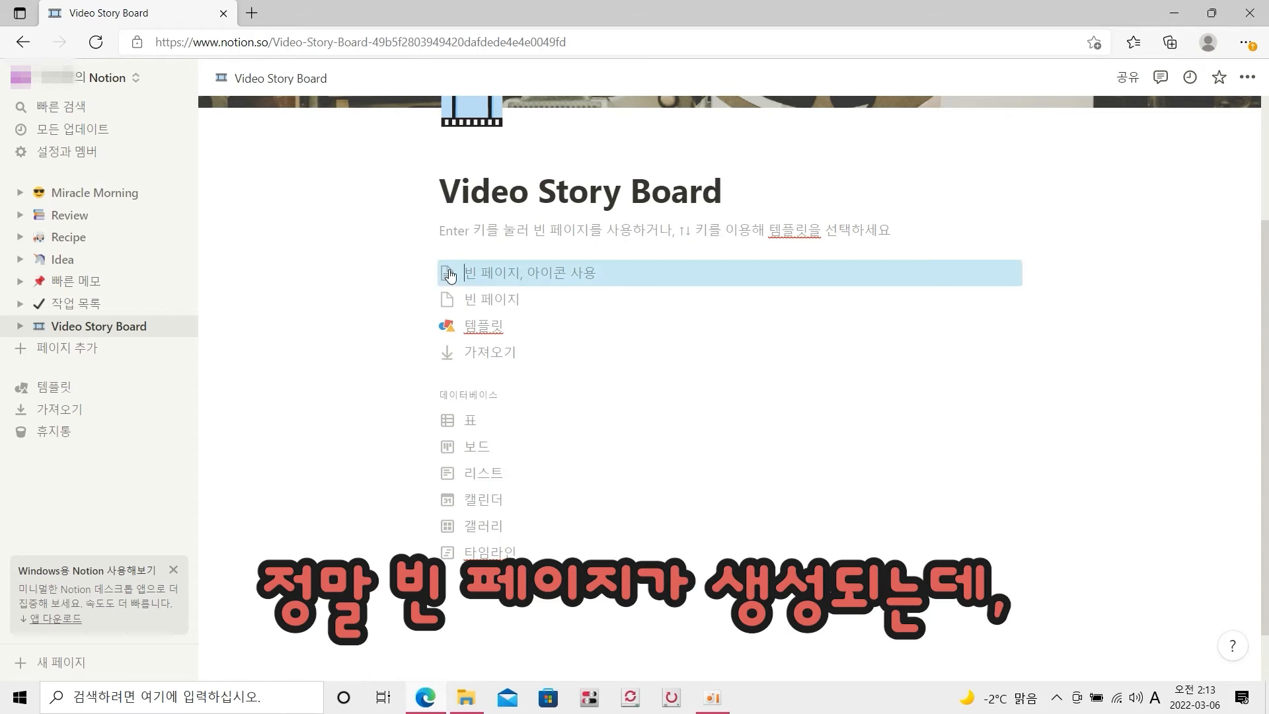
click(449, 274)
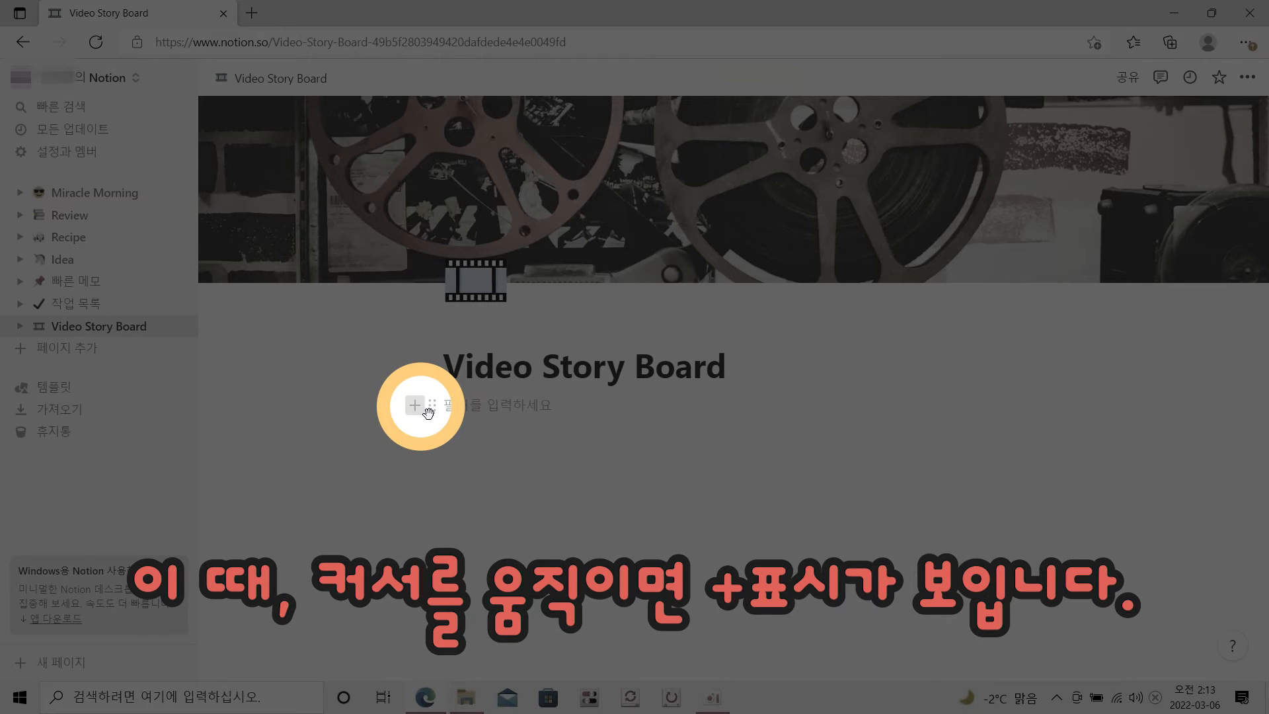
click(426, 410)
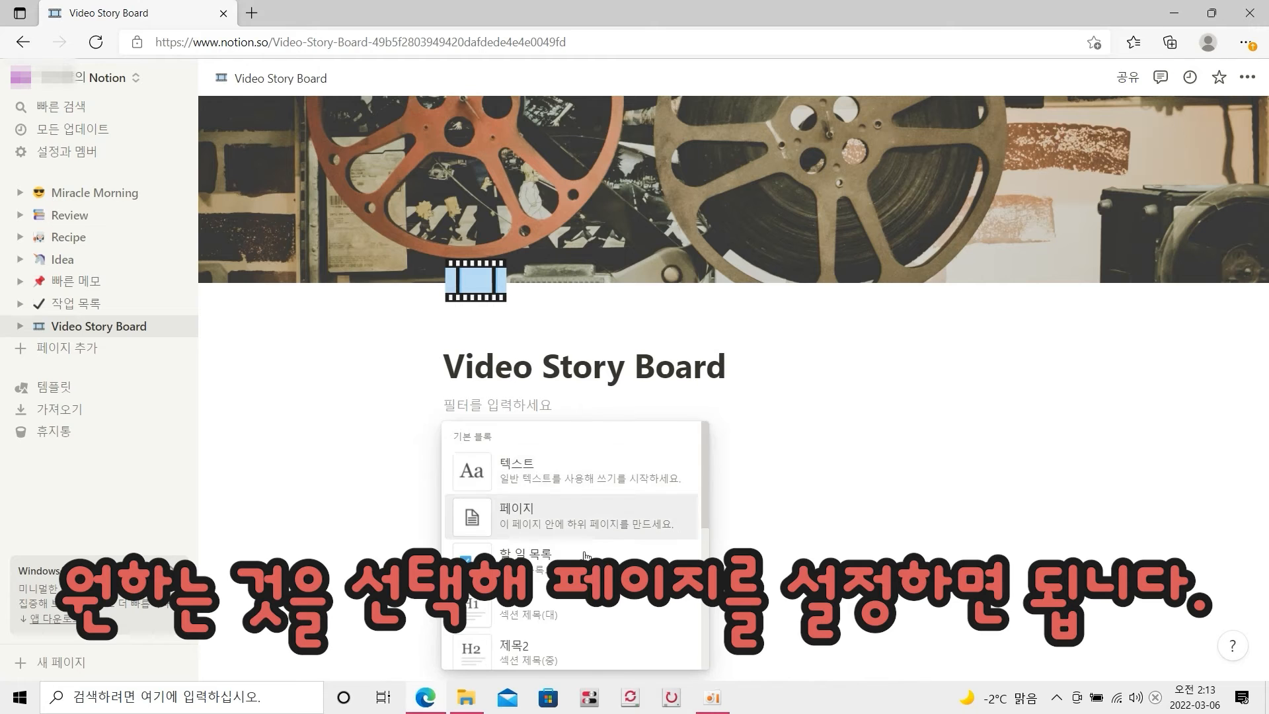
scroll(582, 542, down, 2)
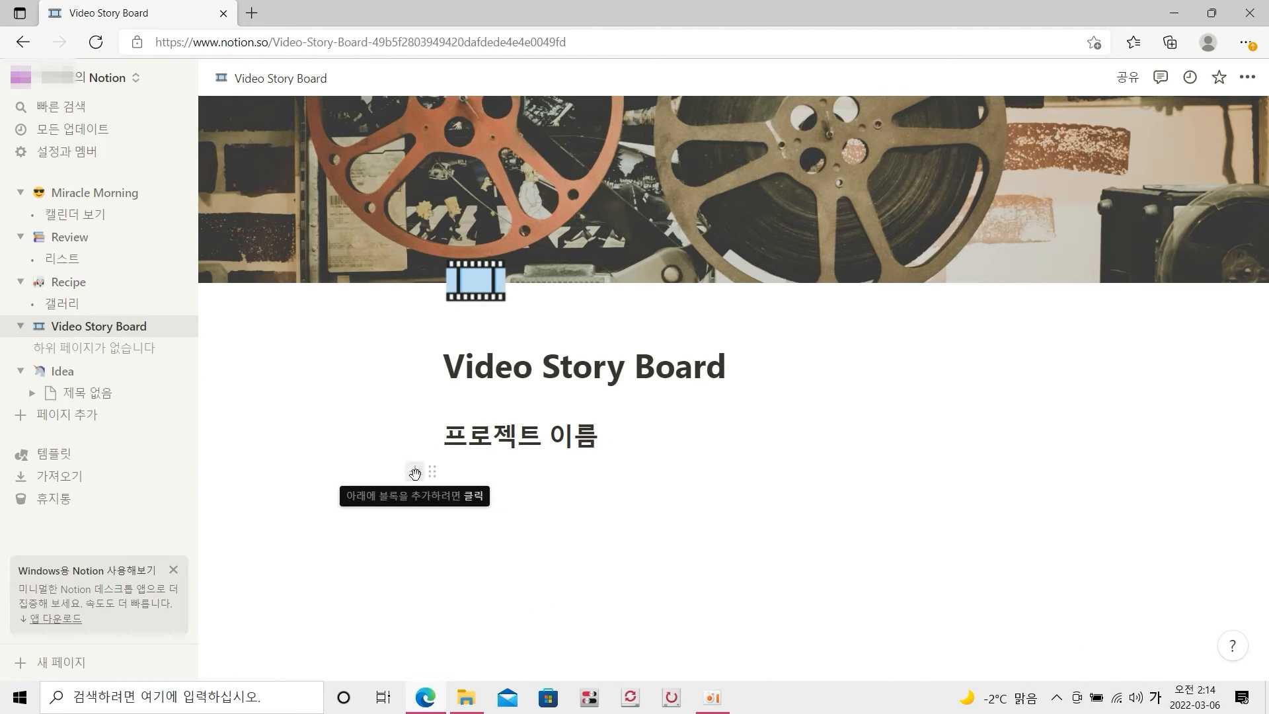
Step: Add blocks beneath the heading: a numbered list, image and video placeholders, a divider and a second 제목1 heading "프로젝트 이름"
click(416, 474)
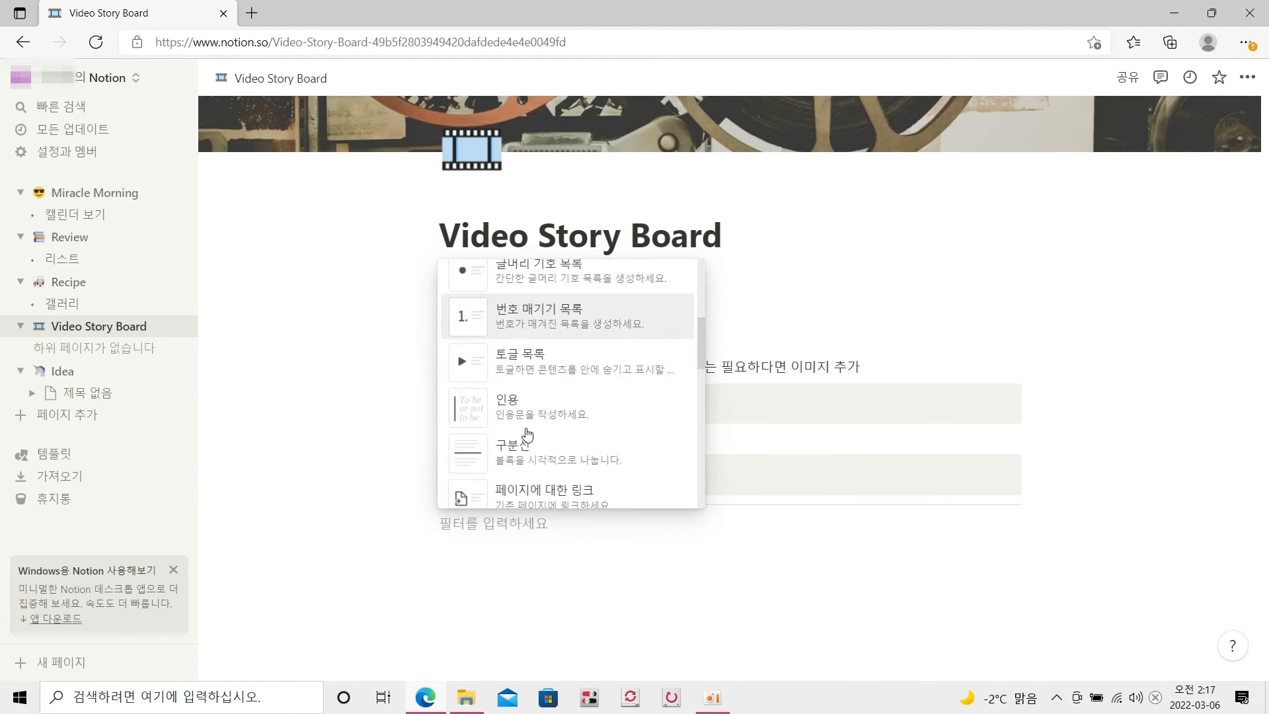
key(Escape)
click(410, 535)
key(Escape)
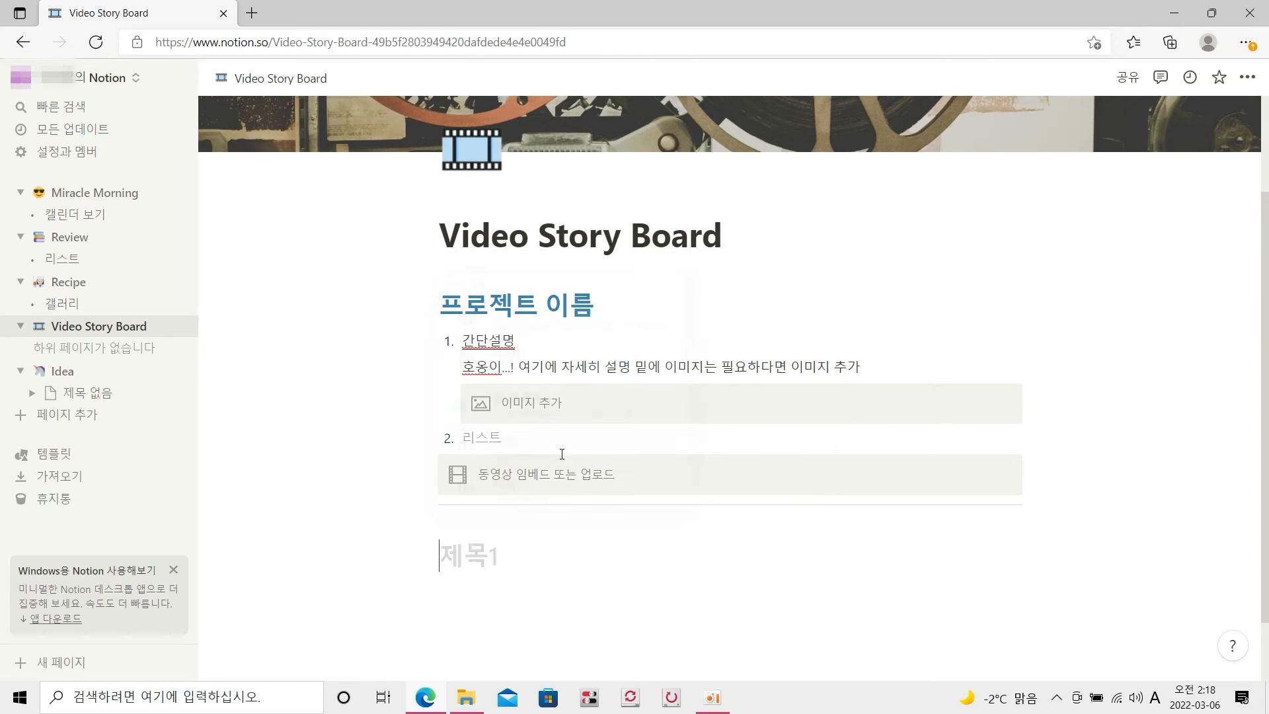
text(vmfhwp)
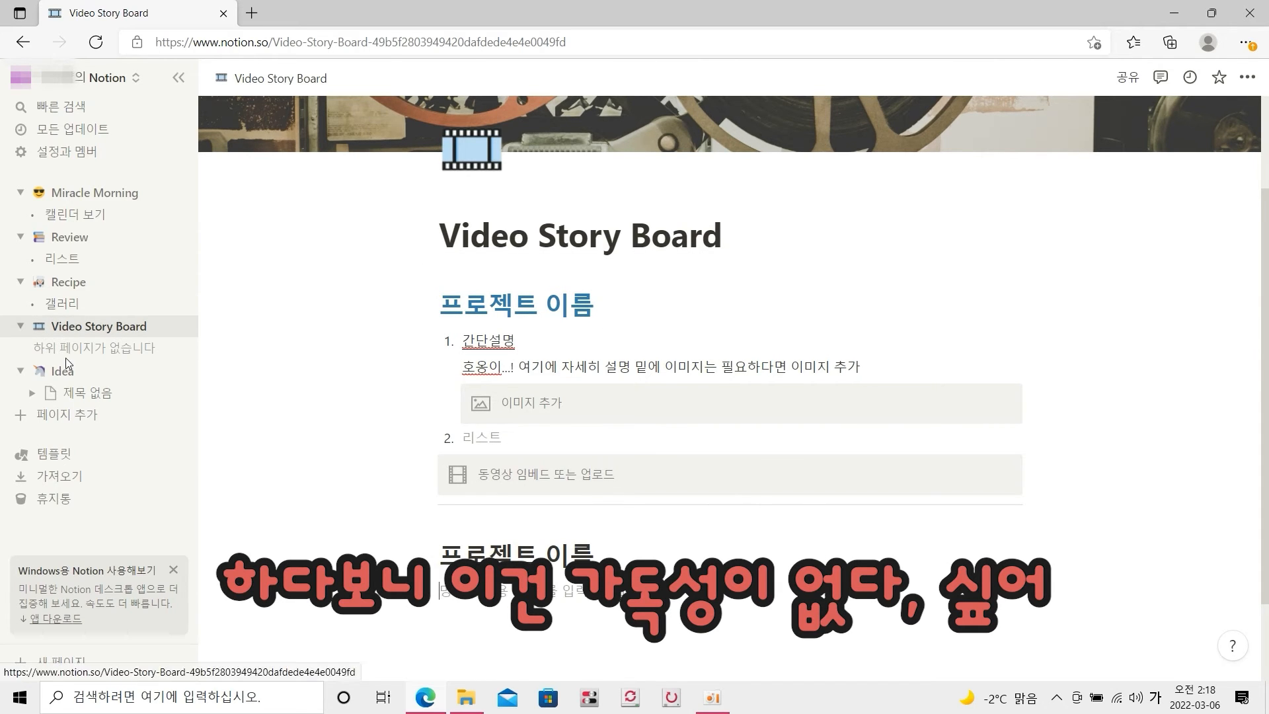
Step: Insert a subpage (페이지) on the Video Story Board page and move its link above the first "프로젝트 이름" heading
click(416, 305)
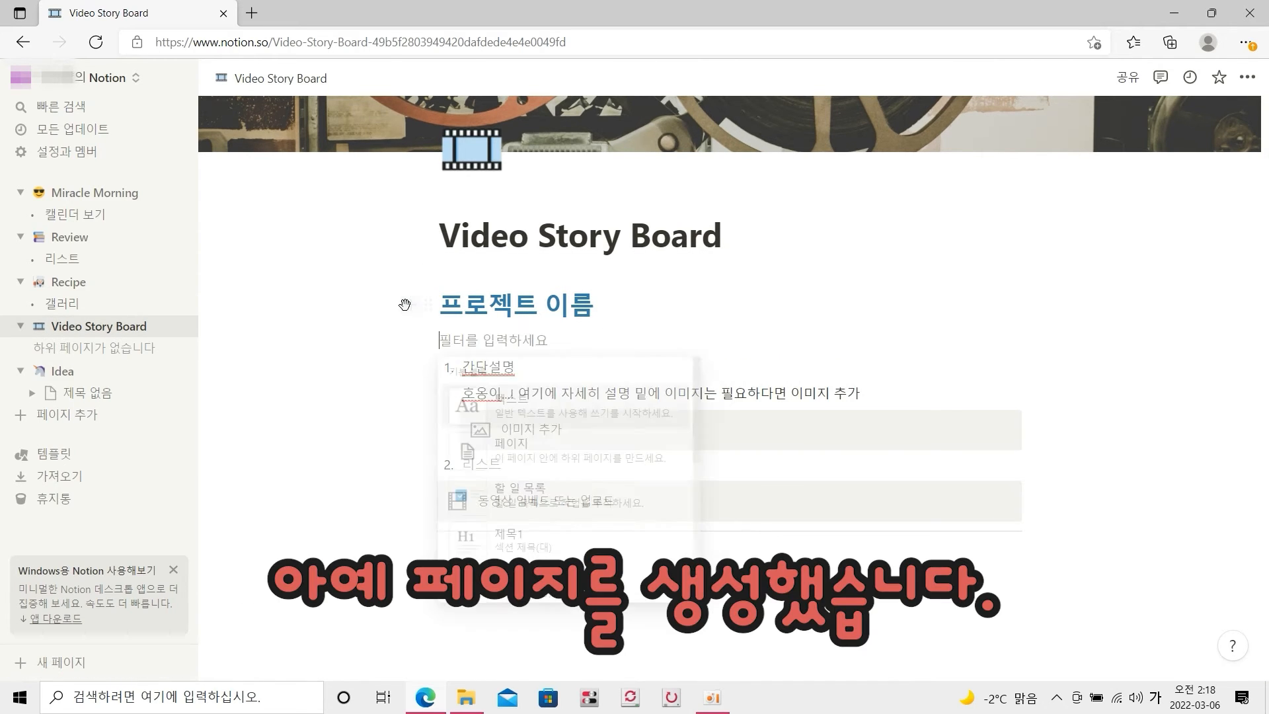
click(553, 459)
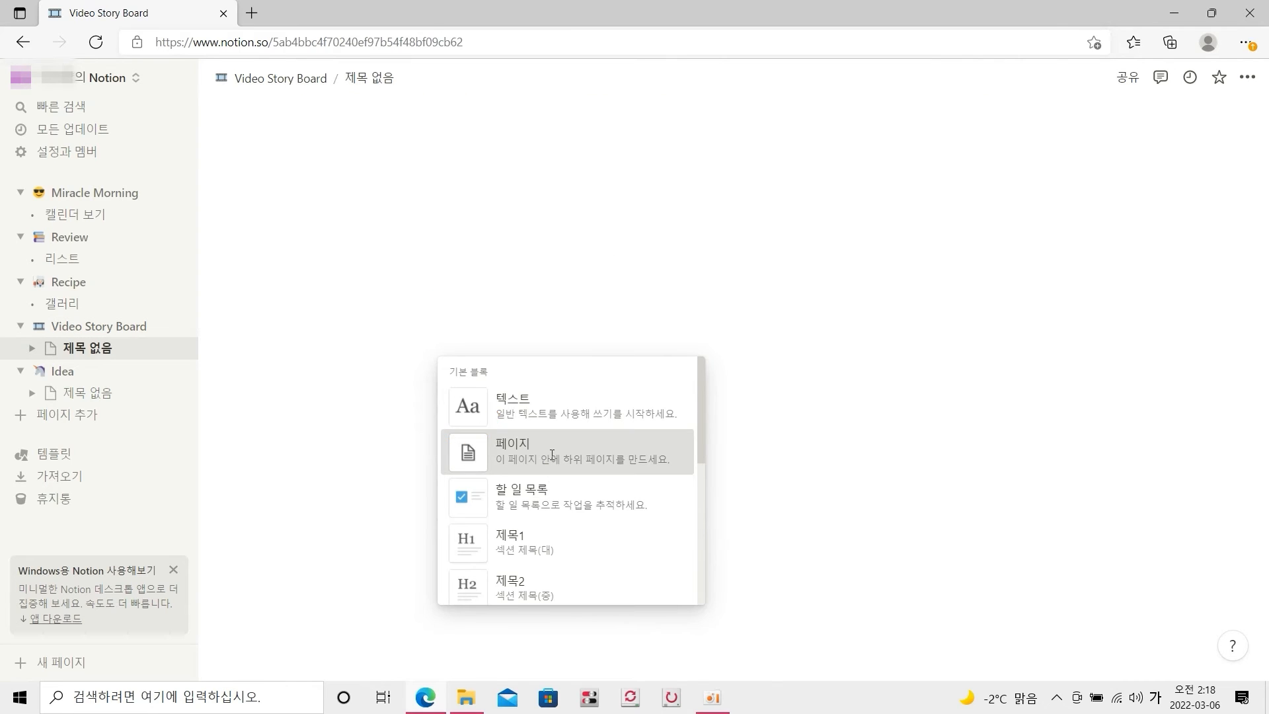
click(283, 84)
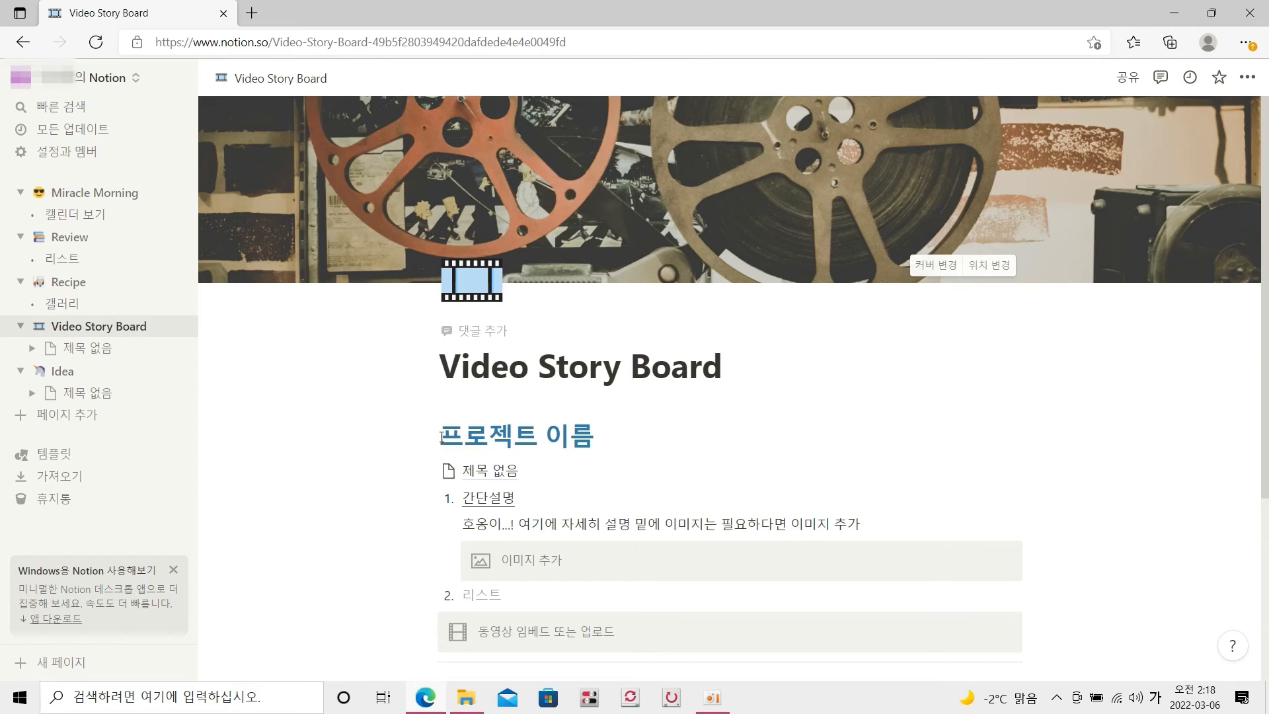
scroll(466, 322, down, 3)
drag(473, 304, 449, 243)
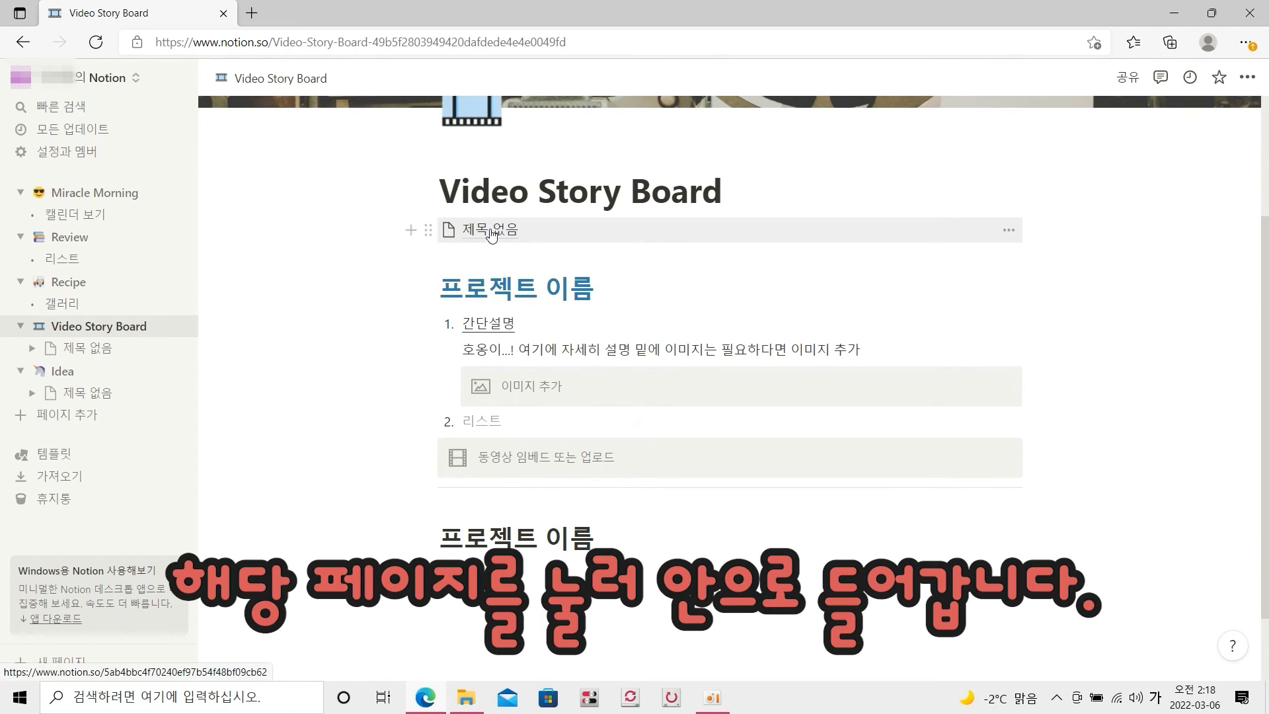
Step: Open the untitled subpage, title it "프로젝트 이름" and start it as a blank page with an icon (빈 페이지, 아이콘 사용)
click(473, 229)
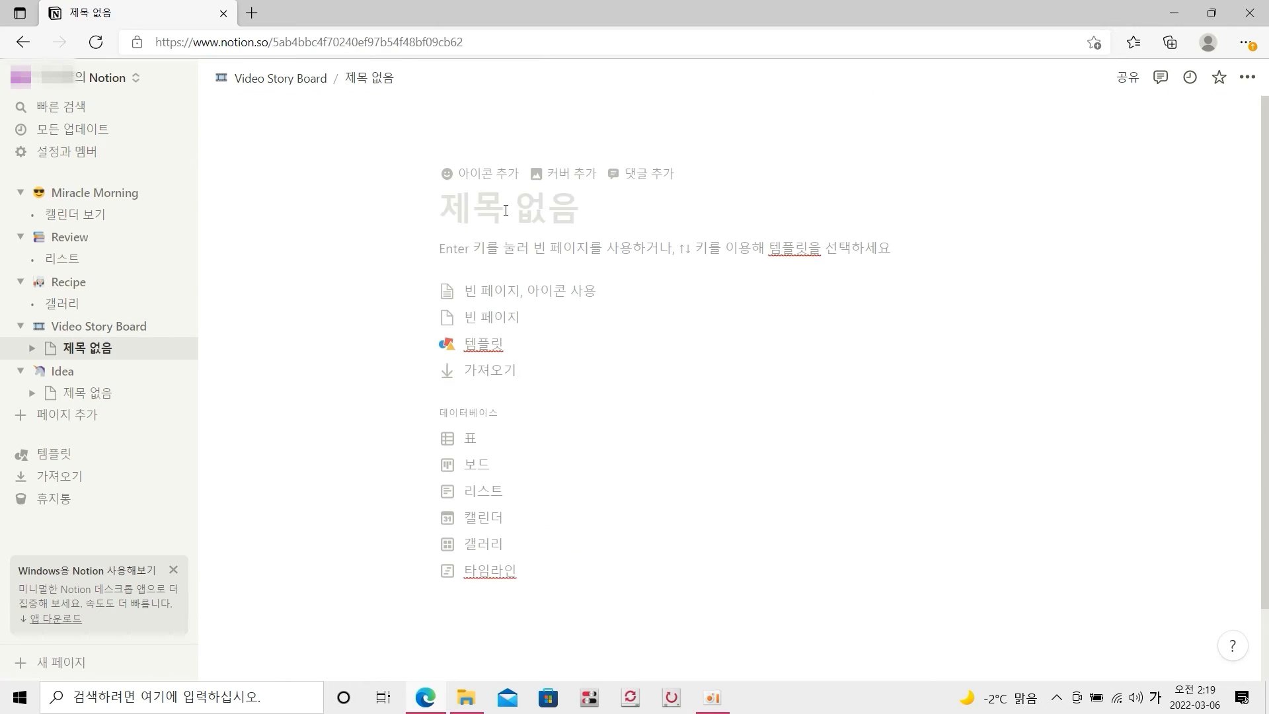
text(프로젝트 이름)
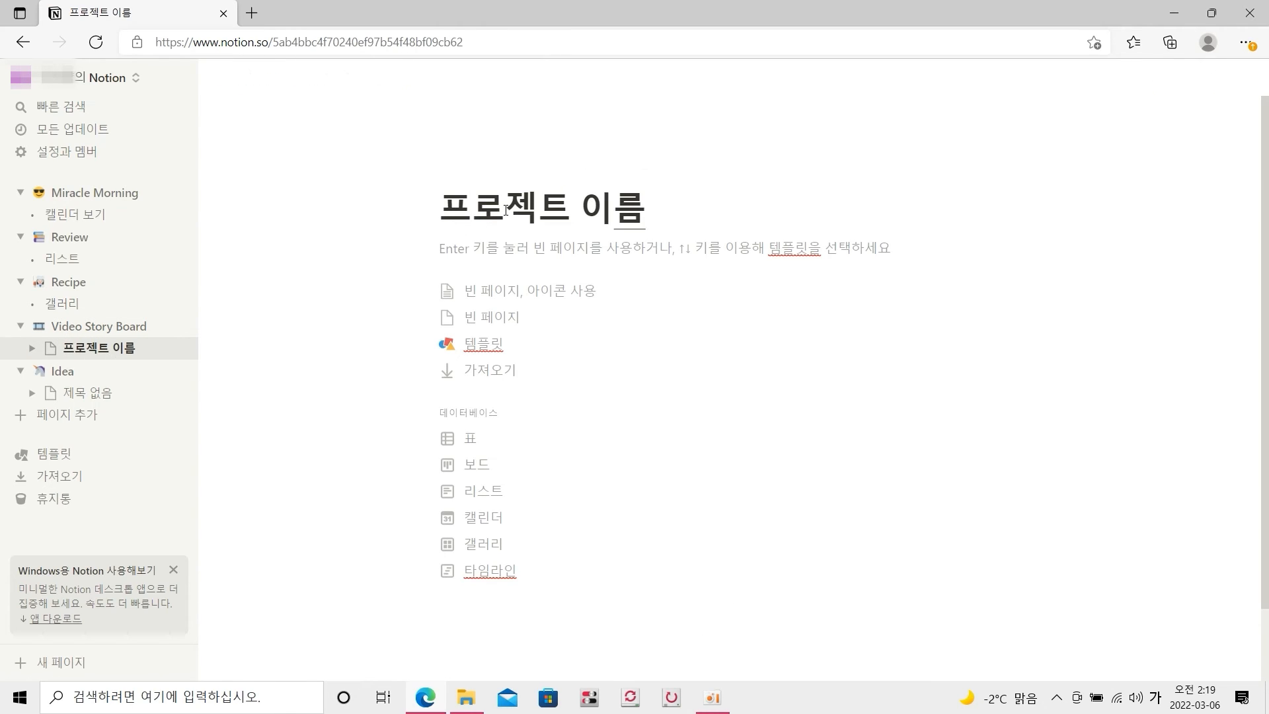
click(464, 295)
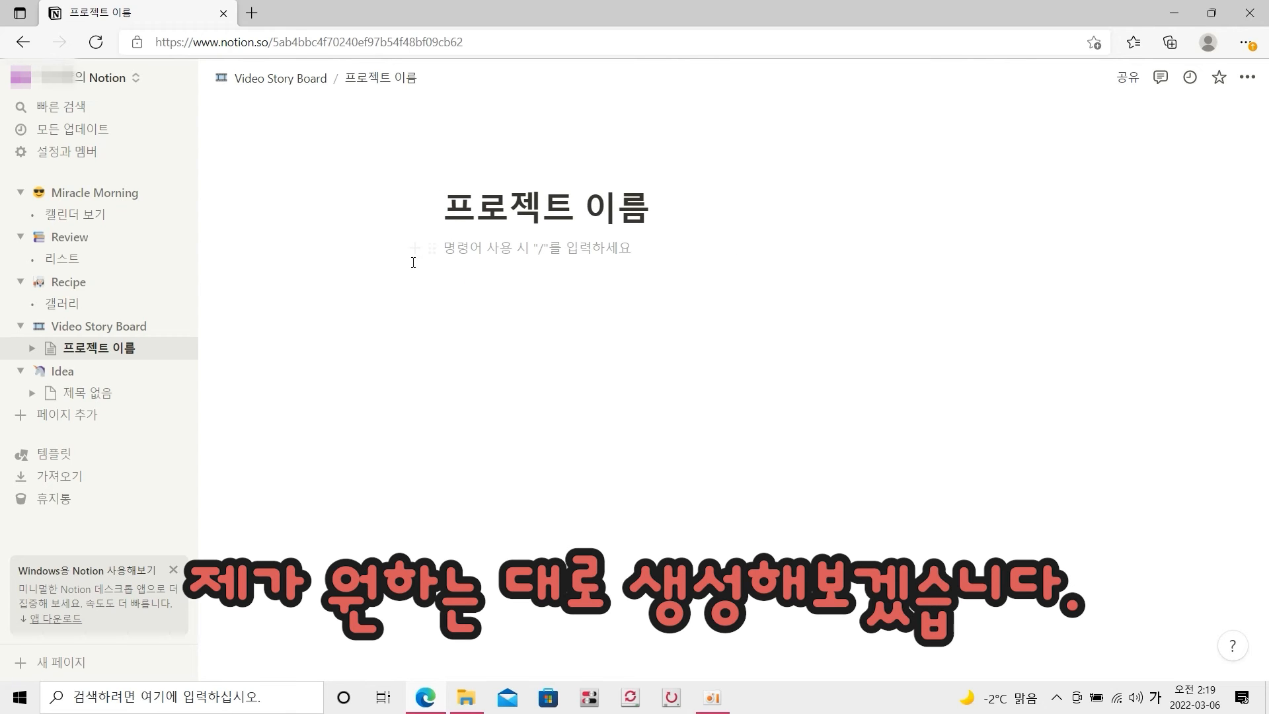
Step: Add a numbered list (번호 매기기 목록) under the subpage title with the first item "간단설명"
click(414, 249)
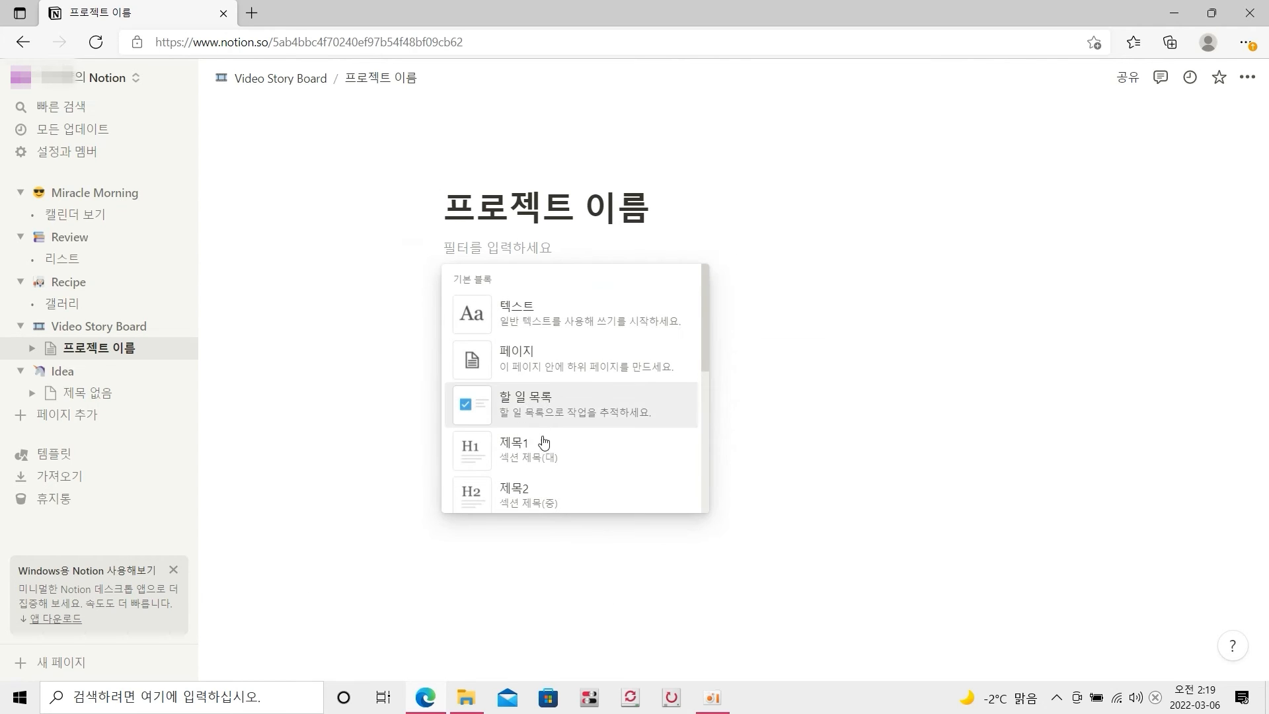
click(615, 450)
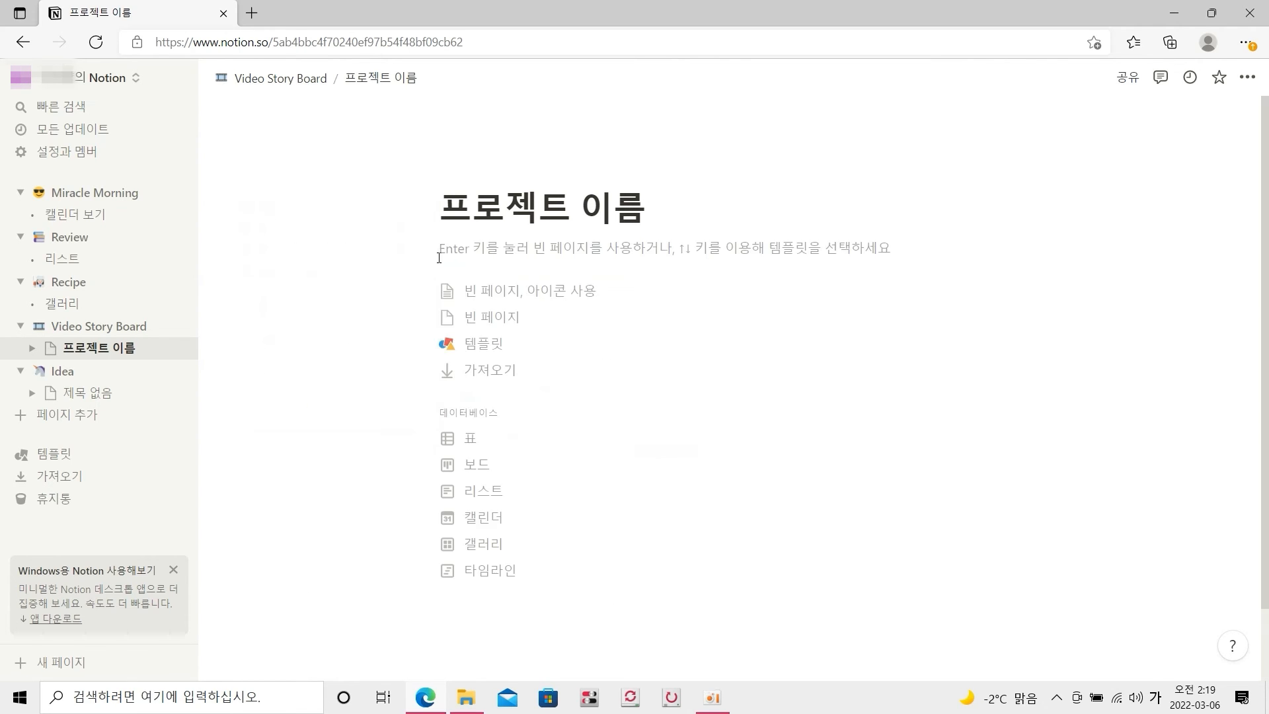
click(439, 258)
click(414, 249)
scroll(566, 408, down, 5)
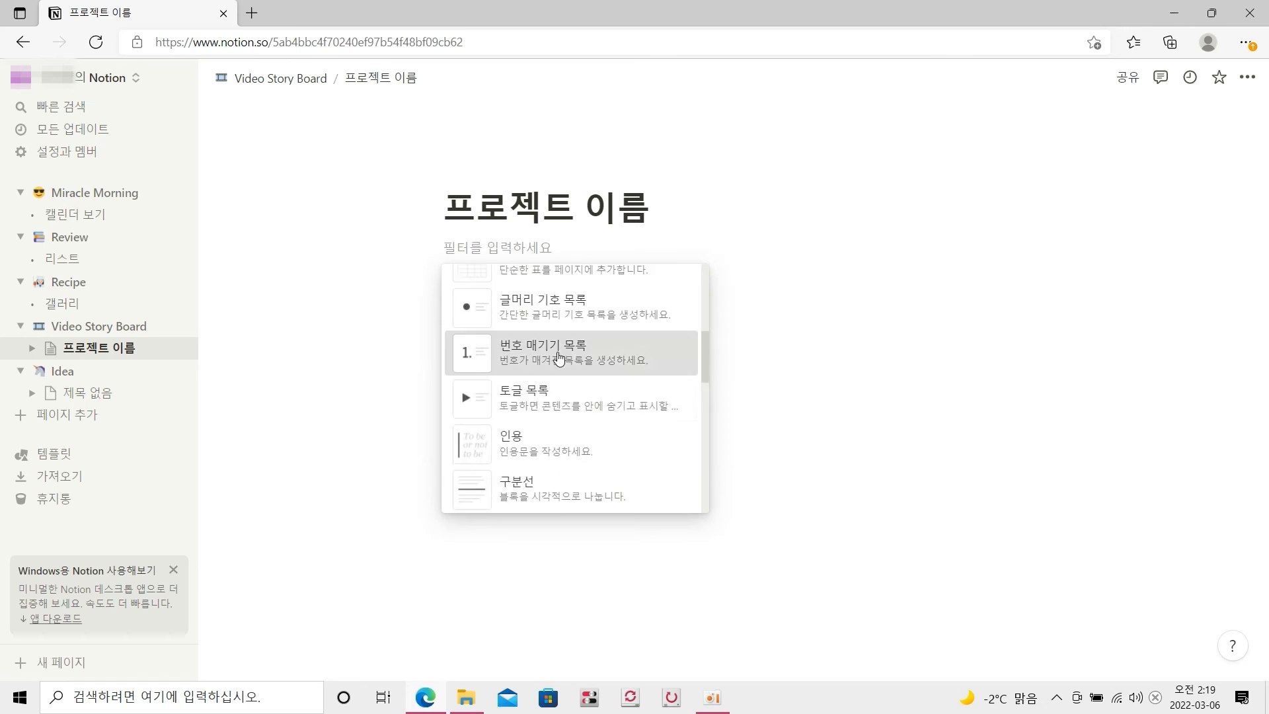
click(558, 359)
text(수)
Step: Add the line "필요하다면 자세히 설명" below the first list item and nest it under that item
click(410, 275)
text(필요하다면 자세히 설명)
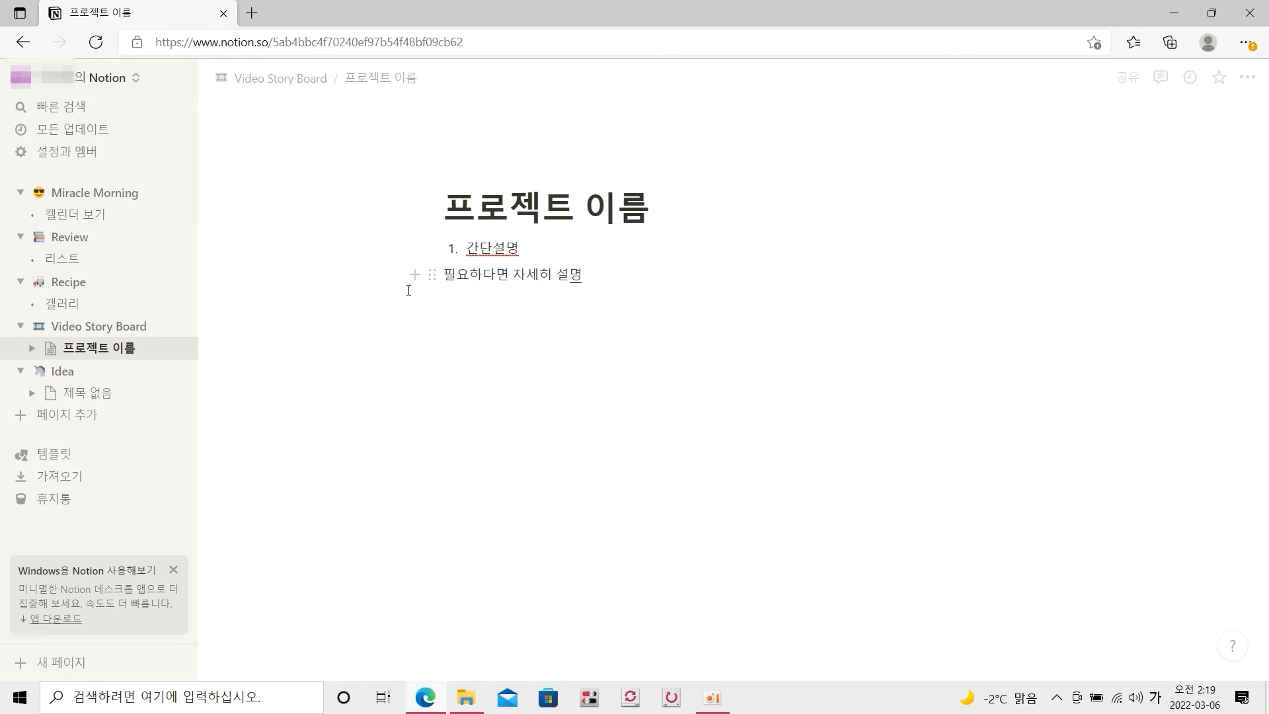
key(Escape)
key(Tab)
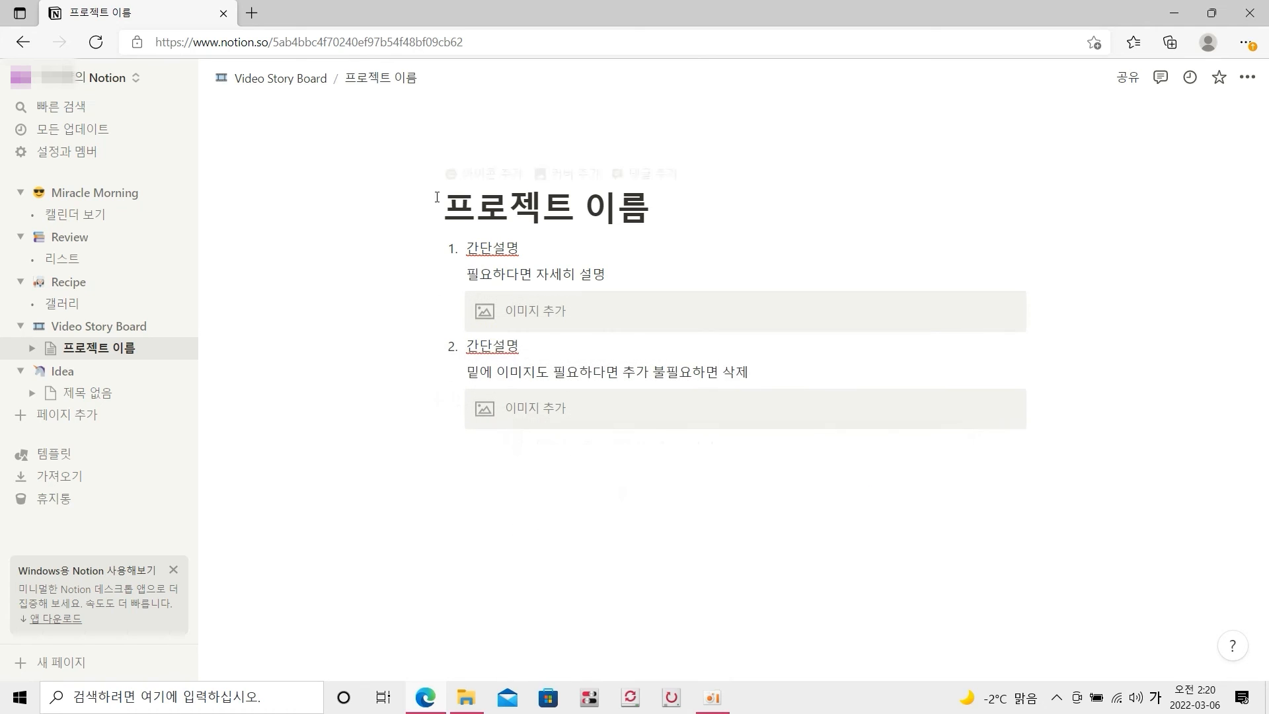
Step: Italicize the "간단설명" text of both numbered list items
double_click(497, 247)
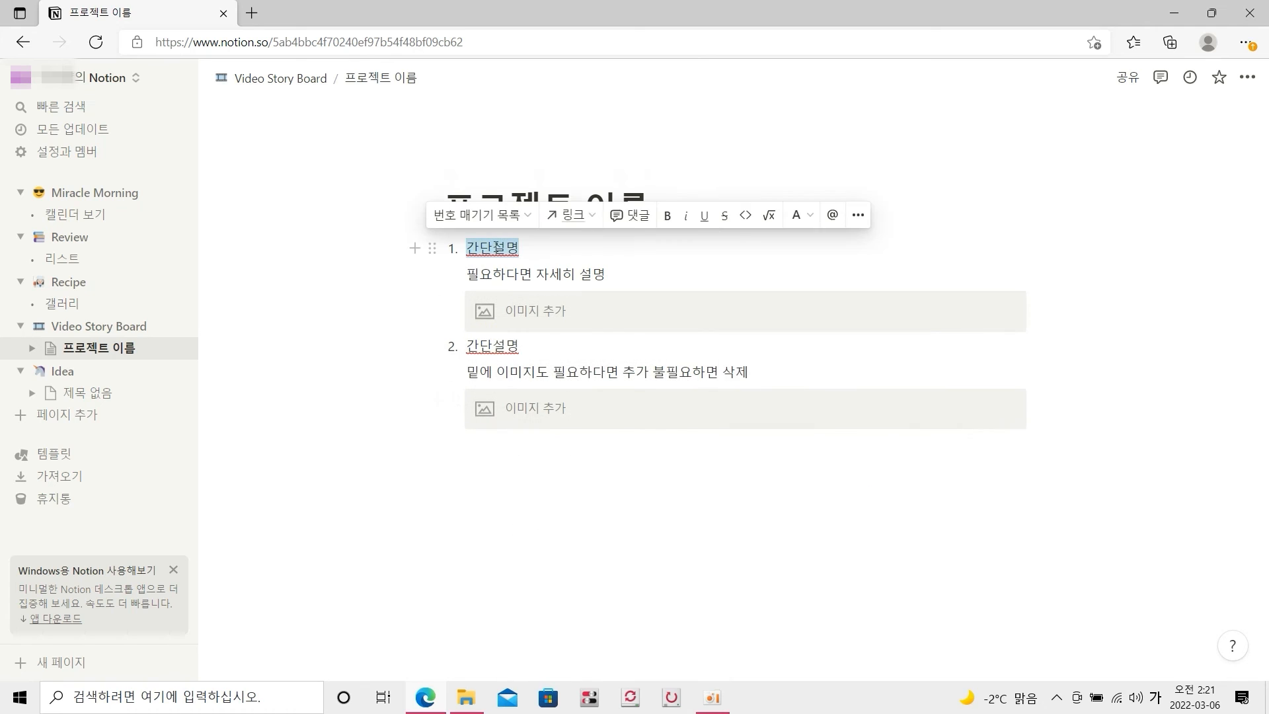
double_click(475, 343)
key(ctrl+i)
Step: Return to the Video Story Board page and set the 프로젝트 이름 subpage's icon to the writing hand emoji
click(280, 79)
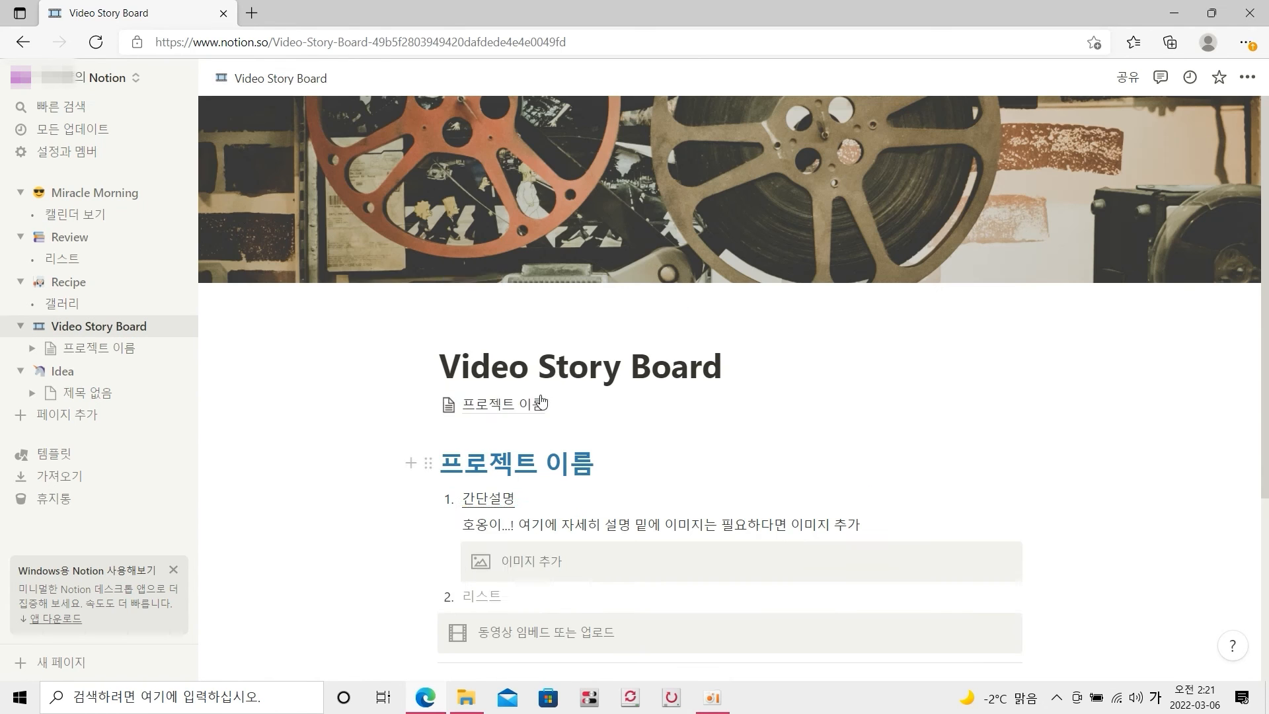
click(448, 406)
scroll(459, 303, down, 5)
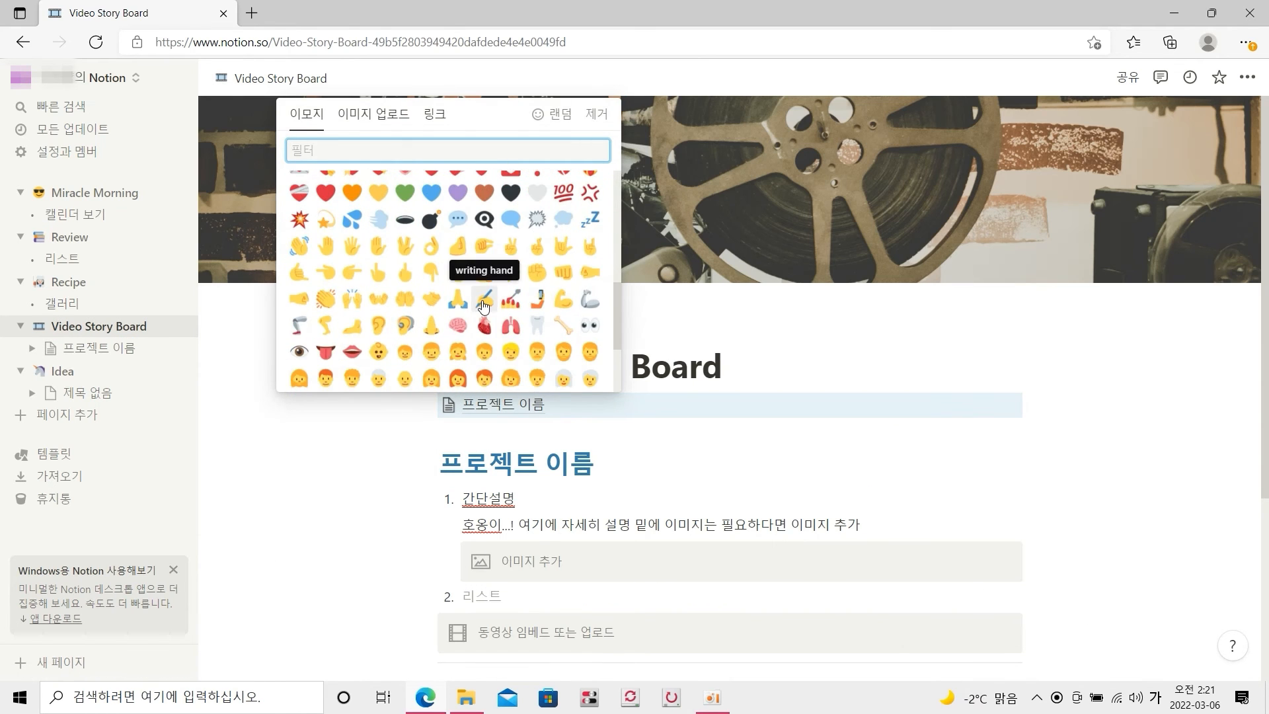
click(422, 336)
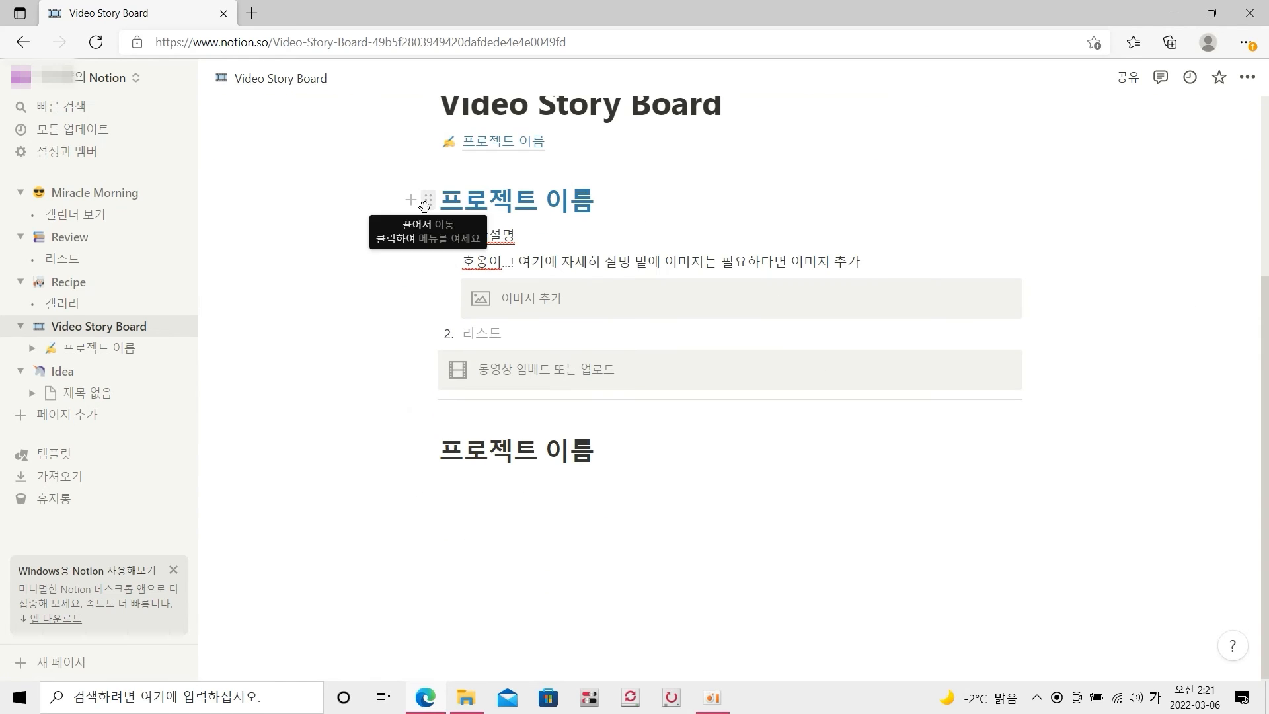
Step: Remove the sample project blocks from Video Story Board and add the quote "시작날짜 ~ 끝날짜" above the list in the 프로젝트 이름 subpage
click(425, 205)
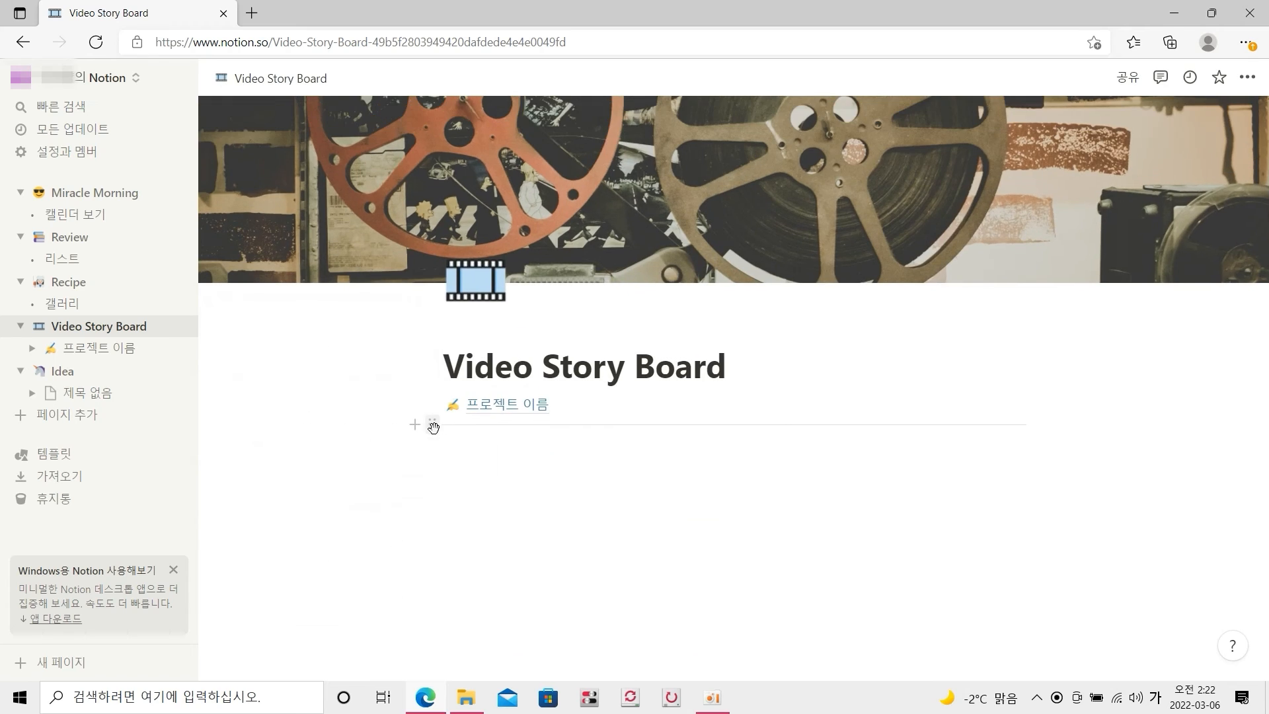
click(525, 403)
click(415, 430)
scroll(523, 433, down, 10)
key(Escape)
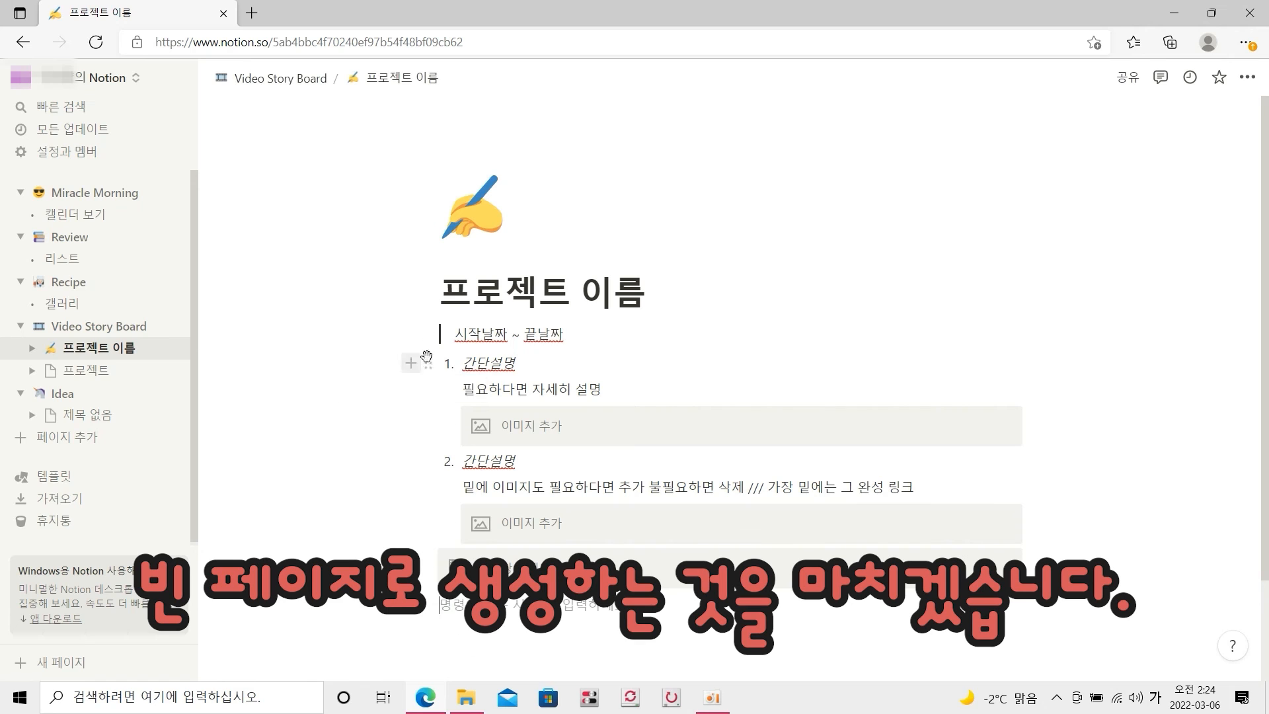
click(291, 78)
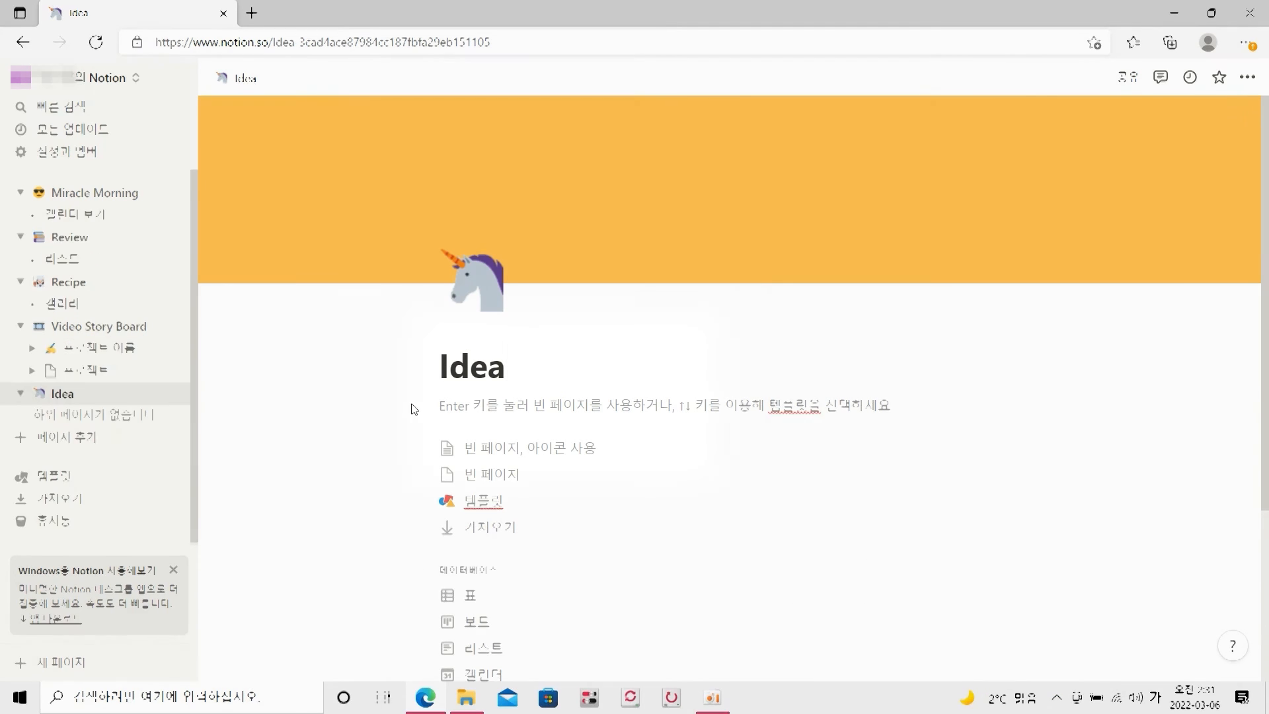
Step: Start the Idea page as a blank page (빈 페이지)
key(Return)
text(비밀이ㅂ니다ㅎㅎ)
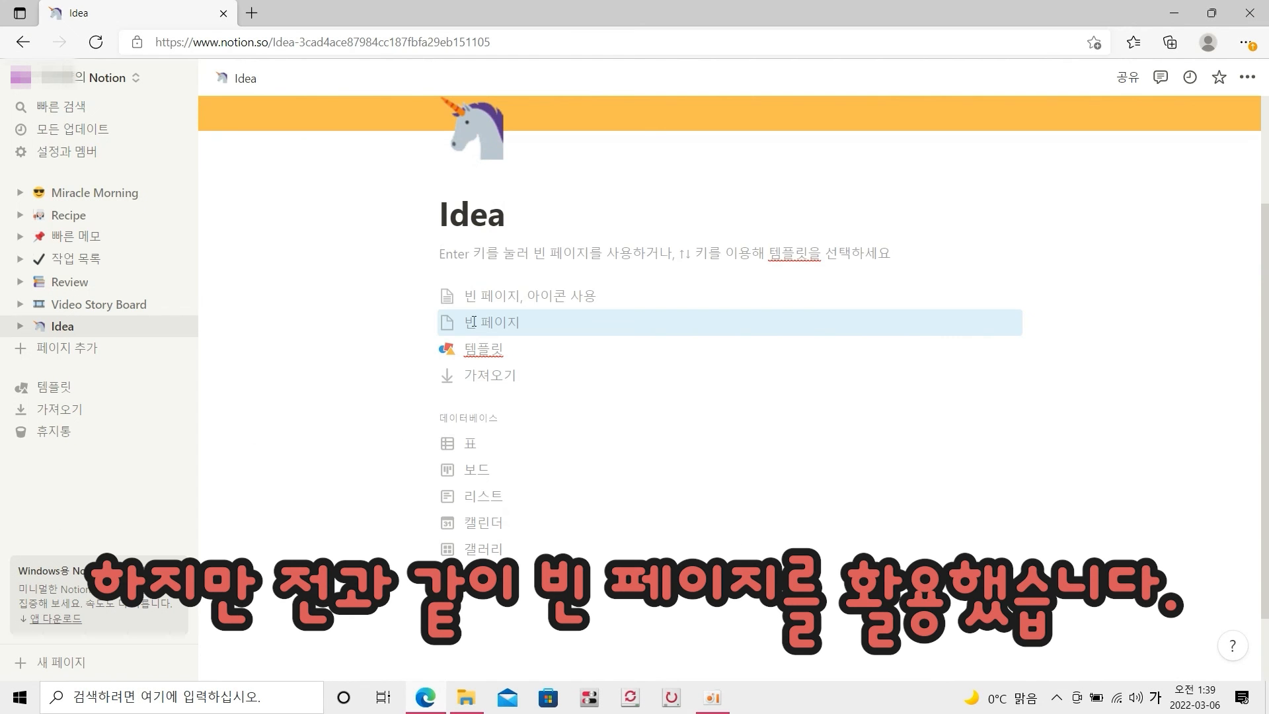
click(473, 322)
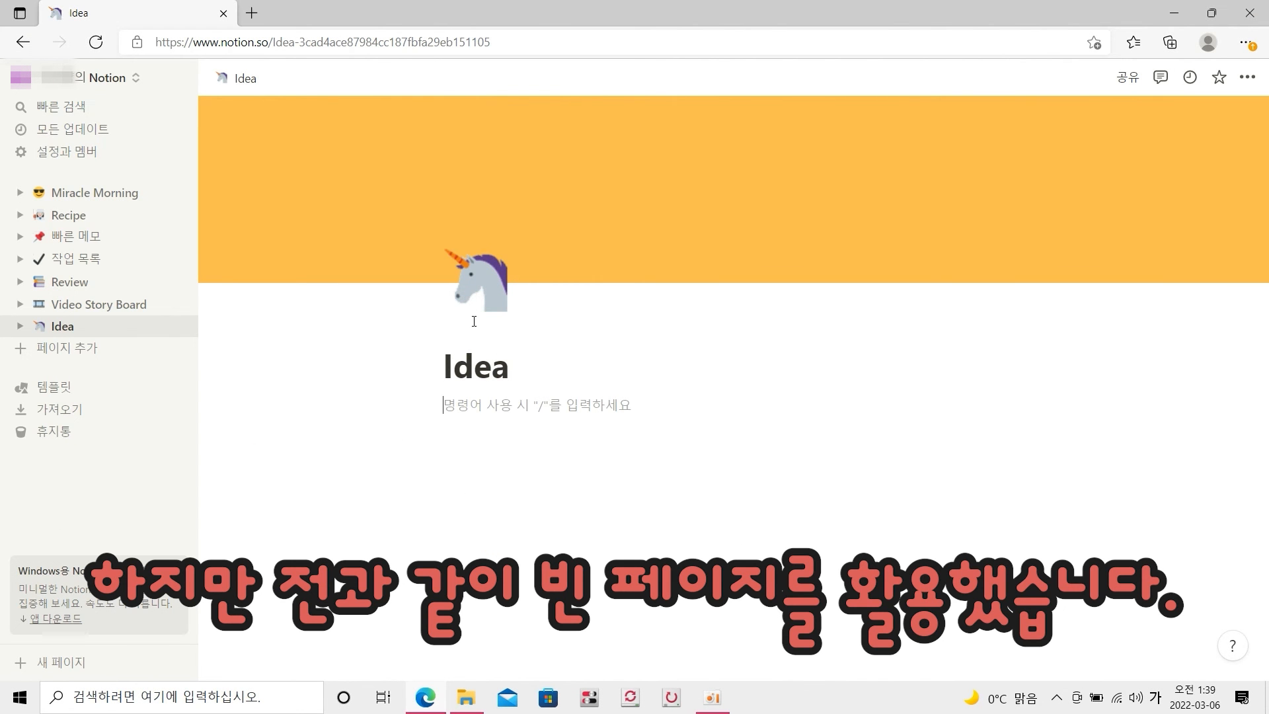
Step: Insert a quote block (인용) under the Idea title with the text "간결하게 내용 설명"
click(414, 406)
scroll(709, 510, down, 5)
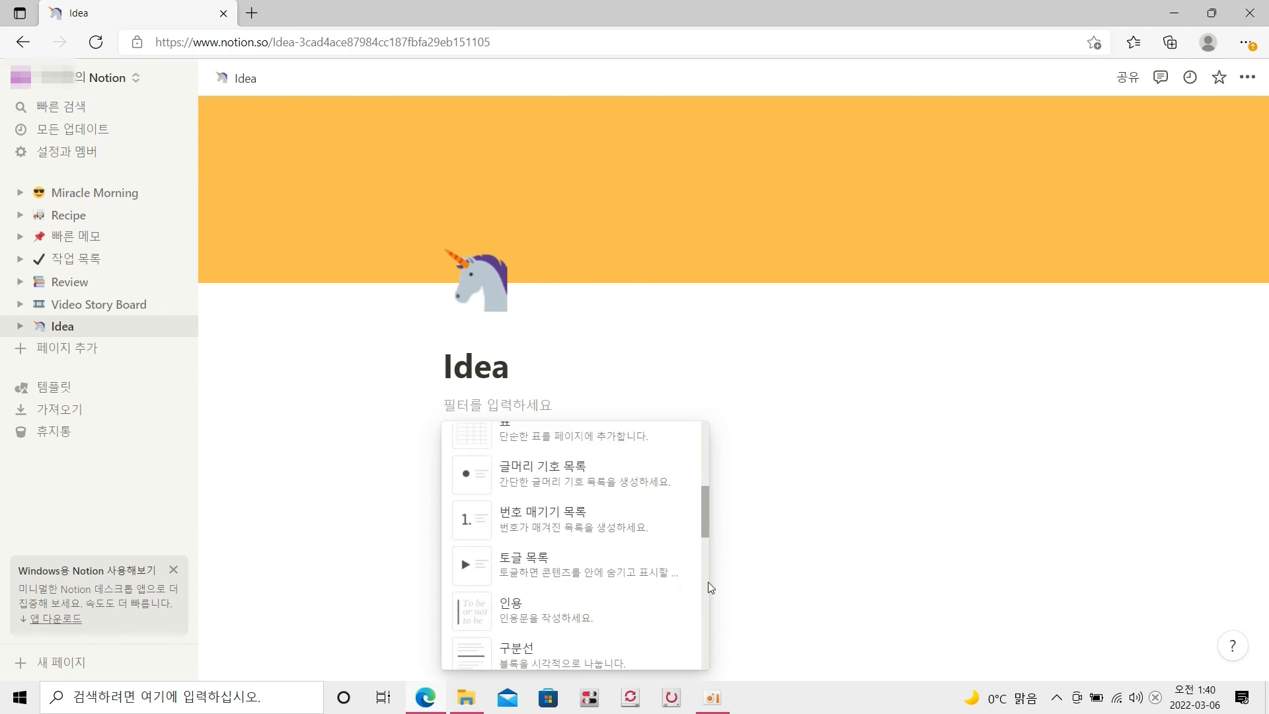
scroll(702, 532, down, 4)
scroll(705, 577, up, 4)
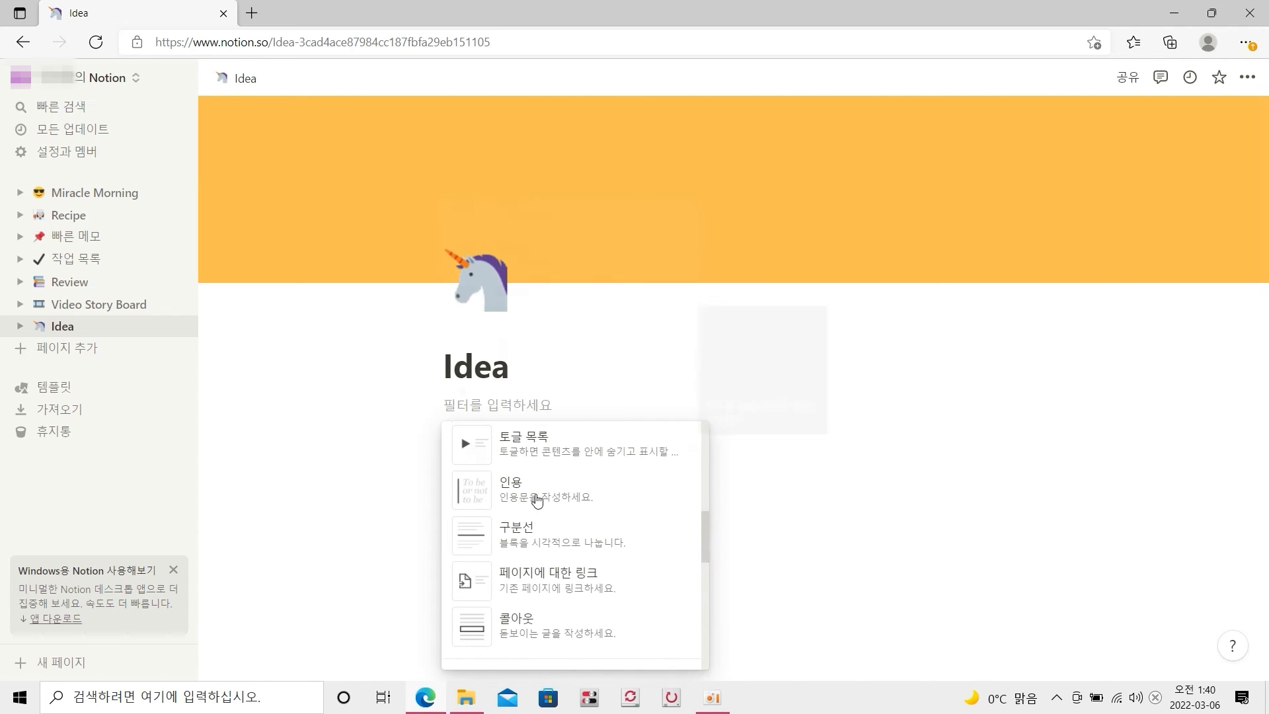
click(536, 499)
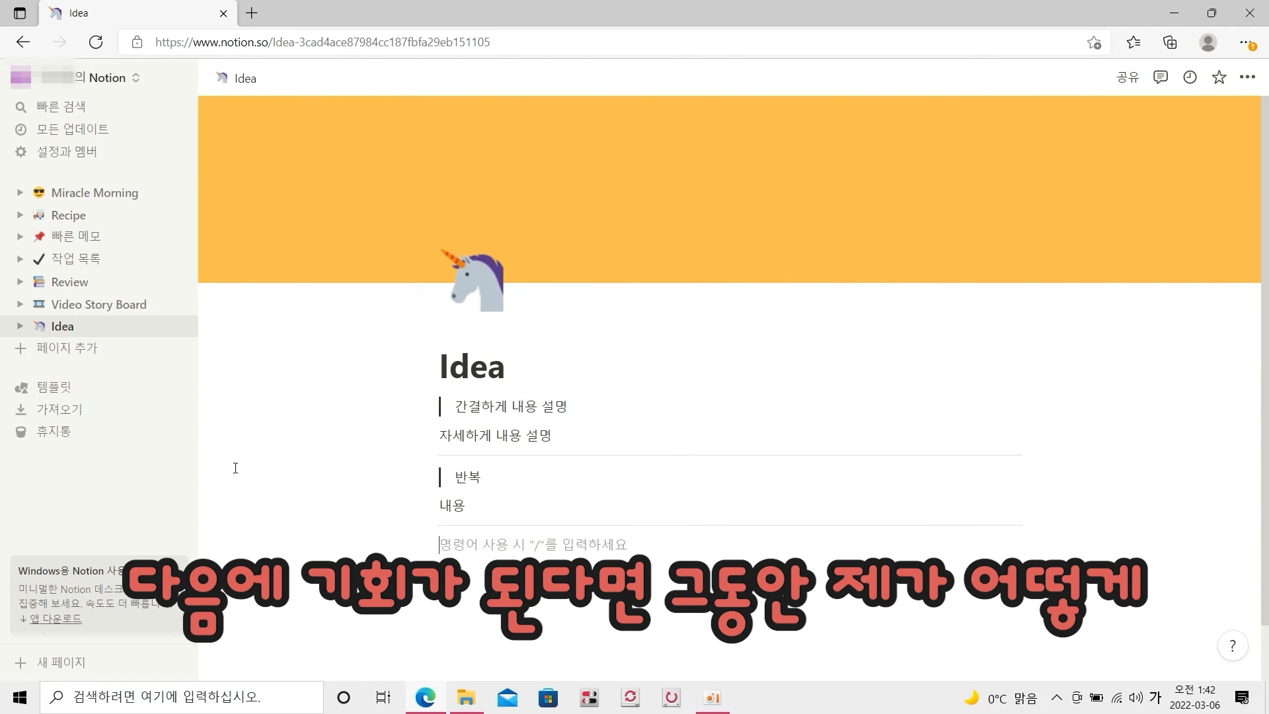
Step: Move the Idea page directly below Recipe in the page list
drag(63, 325, 89, 243)
click(158, 238)
click(123, 522)
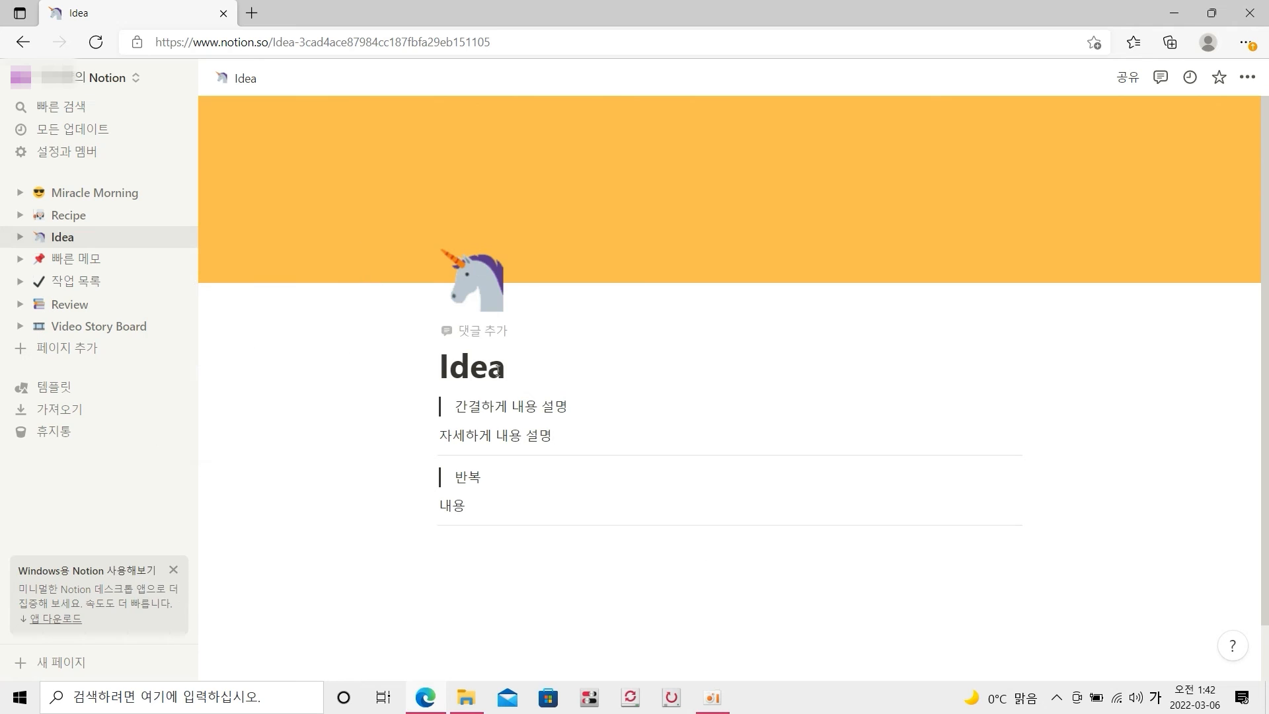
drag(441, 368, 488, 369)
right_click(461, 369)
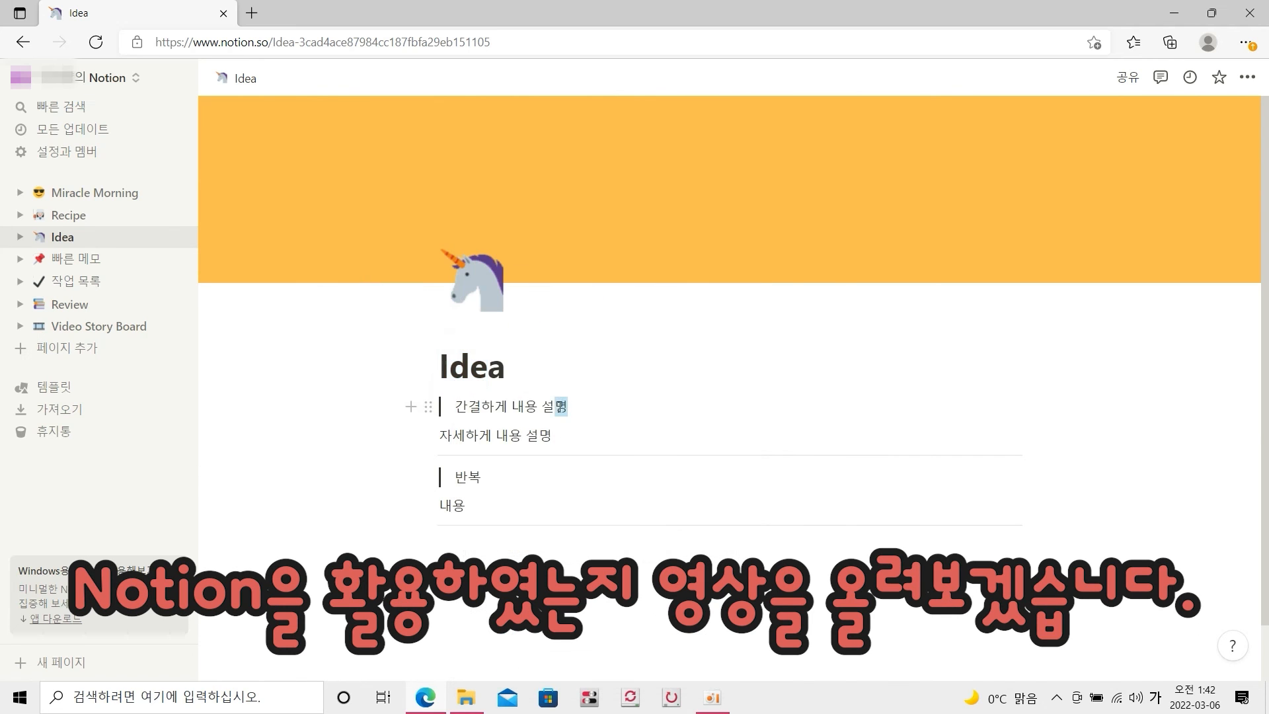